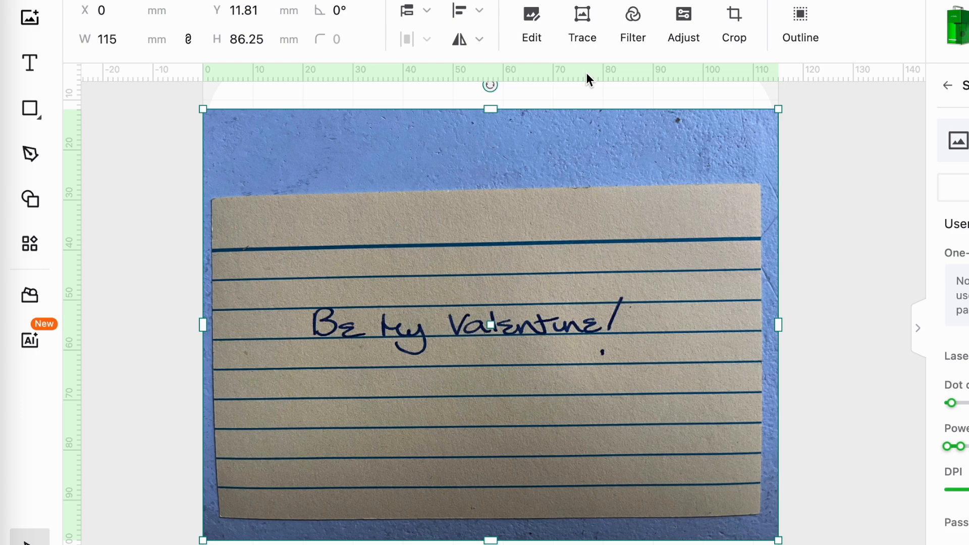
Crop the photo to the handwritten "Be My Valentine!" line, about 66 by 15 mm, and move it to the middle of the work area.
{"action": "left_click", "coordinate": [735, 23]}
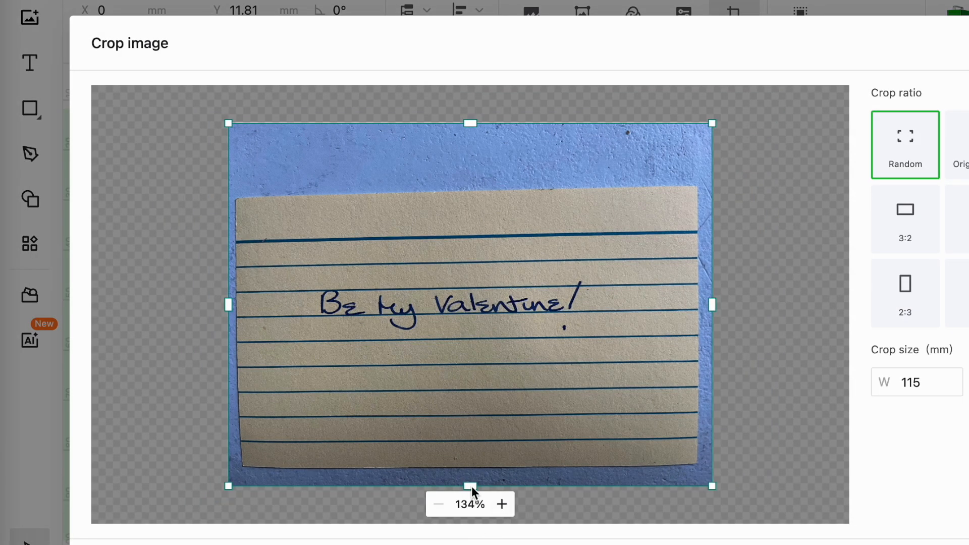
{"action": "left_click_drag", "start_coordinate": [471, 486], "coordinate": [480, 336]}
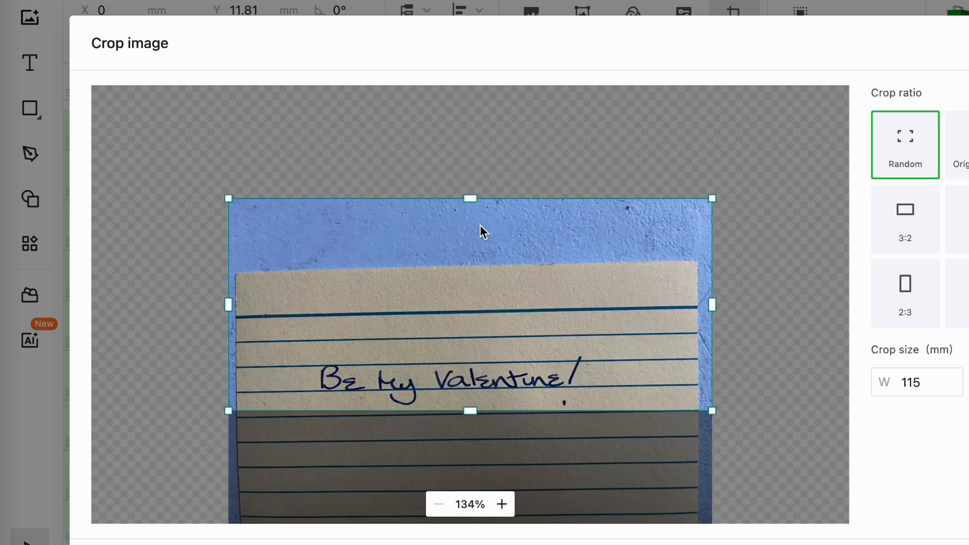
{"action": "left_click_drag", "start_coordinate": [470, 198], "coordinate": [454, 348]}
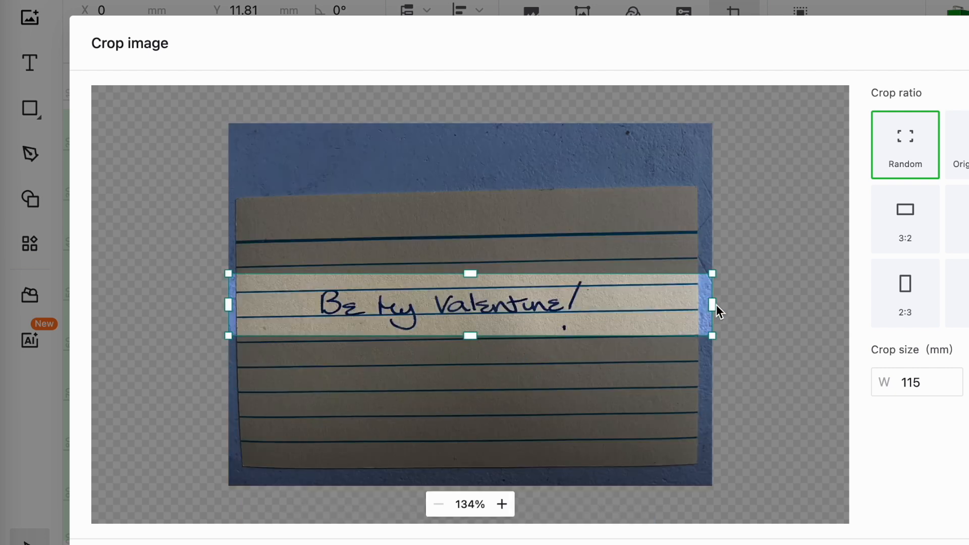
{"action": "left_click_drag", "start_coordinate": [713, 305], "coordinate": [583, 305]}
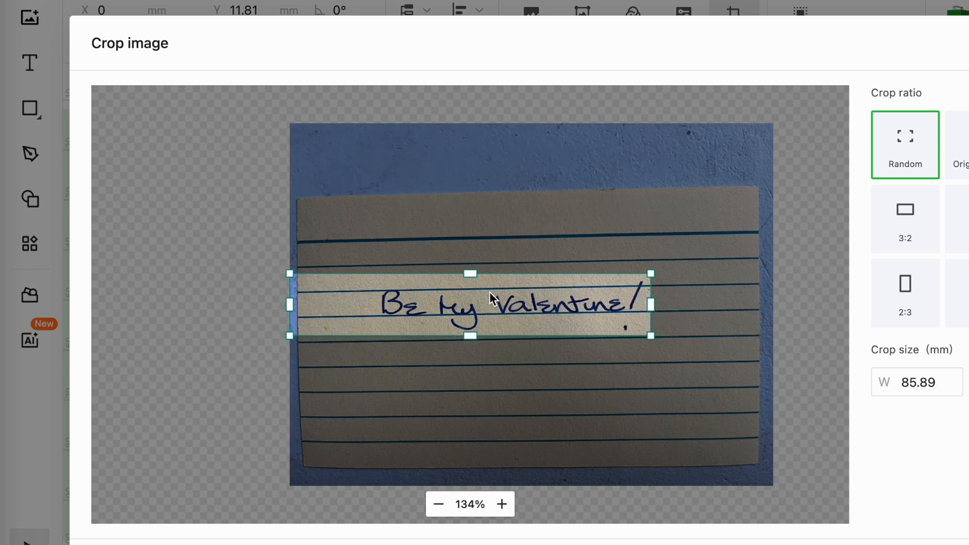
{"action": "left_click_drag", "start_coordinate": [289, 305], "coordinate": [374, 307]}
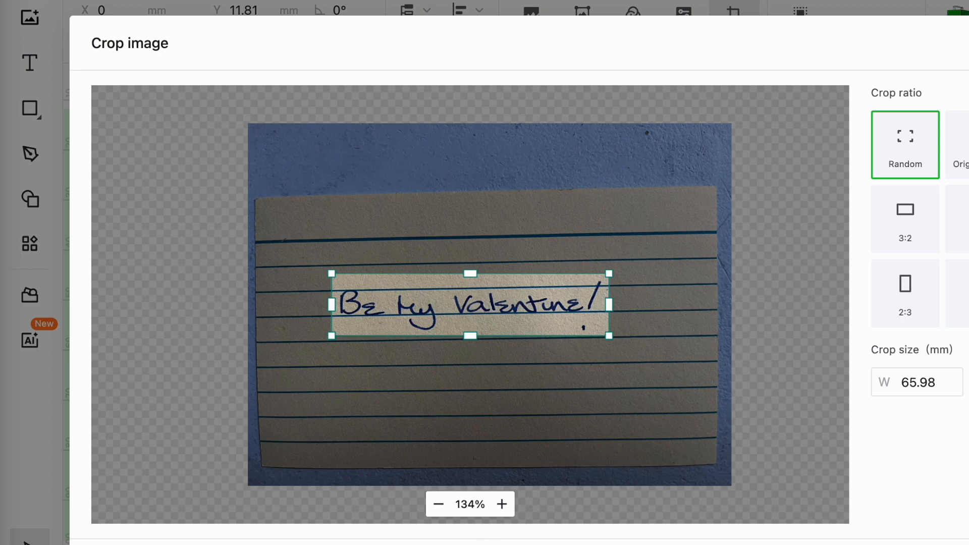
{"action": "left_click", "coordinate": [968, 544]}
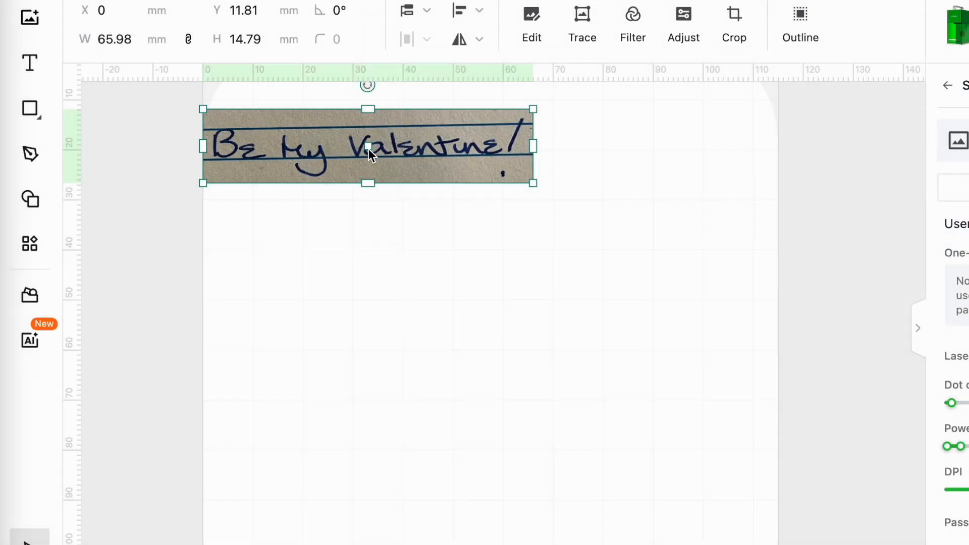
{"action": "left_click_drag", "start_coordinate": [341, 153], "coordinate": [463, 322]}
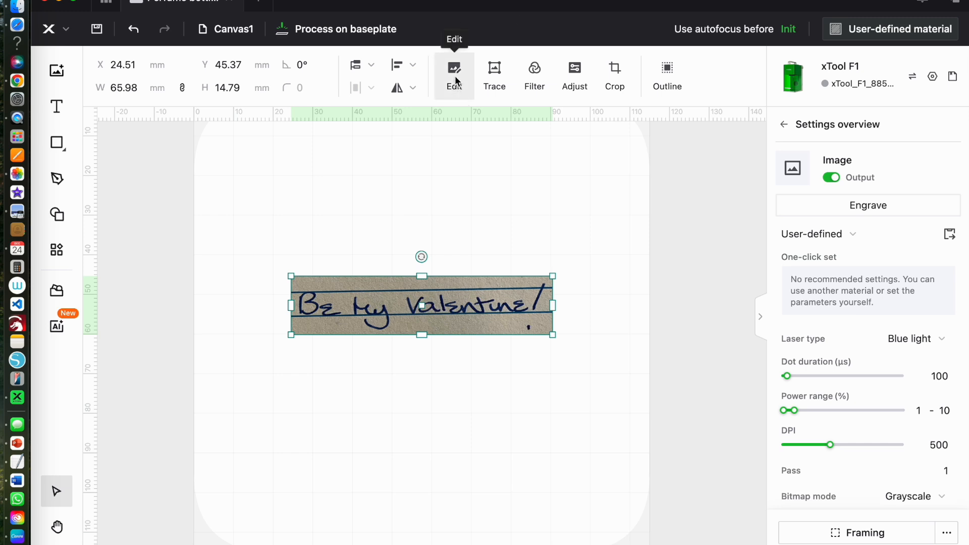
Try a slightly higher sharpness in the handwriting image's adjustments.
{"action": "left_click", "coordinate": [576, 77]}
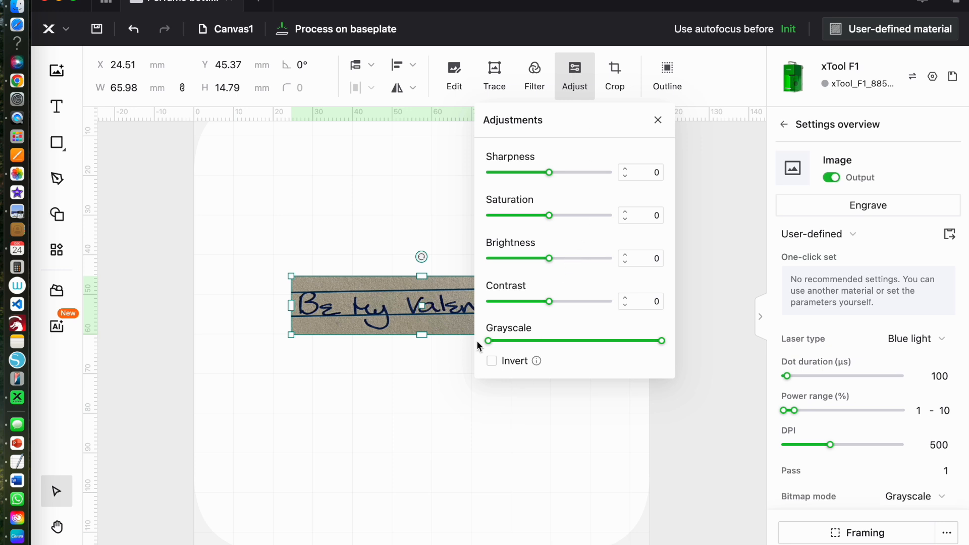
{"action": "left_click_drag", "start_coordinate": [549, 172], "coordinate": [567, 174]}
{"action": "left_click", "coordinate": [657, 120]}
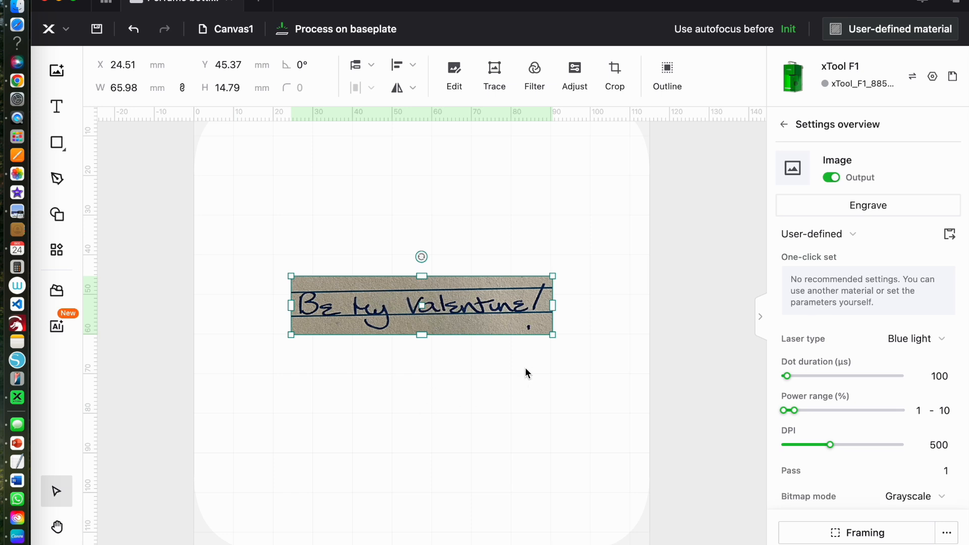
Open the handwriting image for editing and delete the paper above the upper ruled line and between the lines with the Magic wand.
{"action": "left_click", "coordinate": [453, 75]}
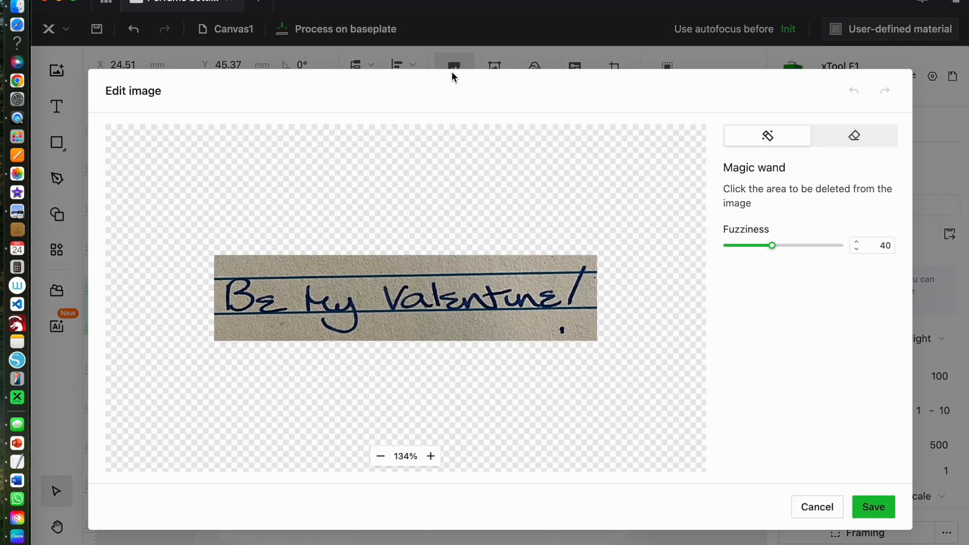
{"action": "left_click", "coordinate": [431, 457]}
{"action": "left_click", "coordinate": [431, 457]}
{"action": "left_click", "coordinate": [431, 458]}
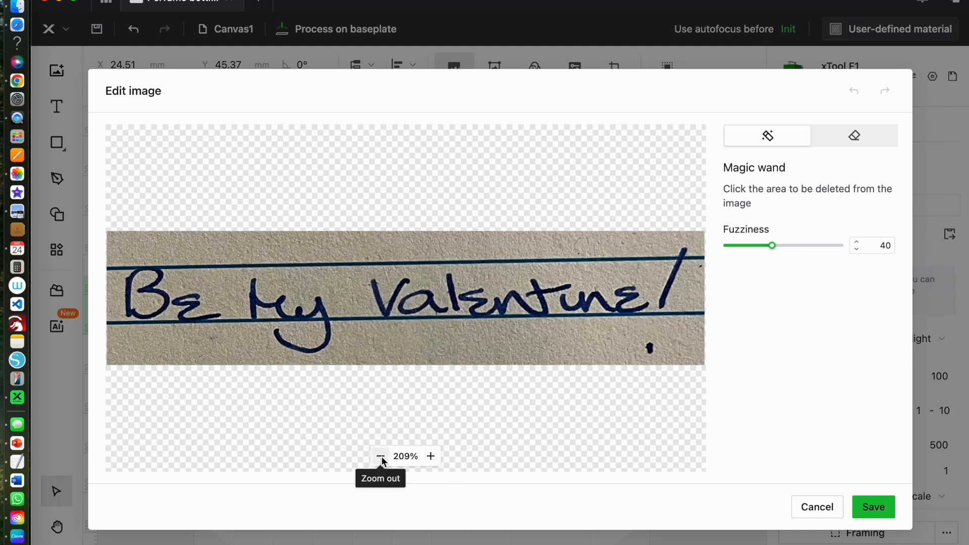
{"action": "left_click", "coordinate": [381, 457]}
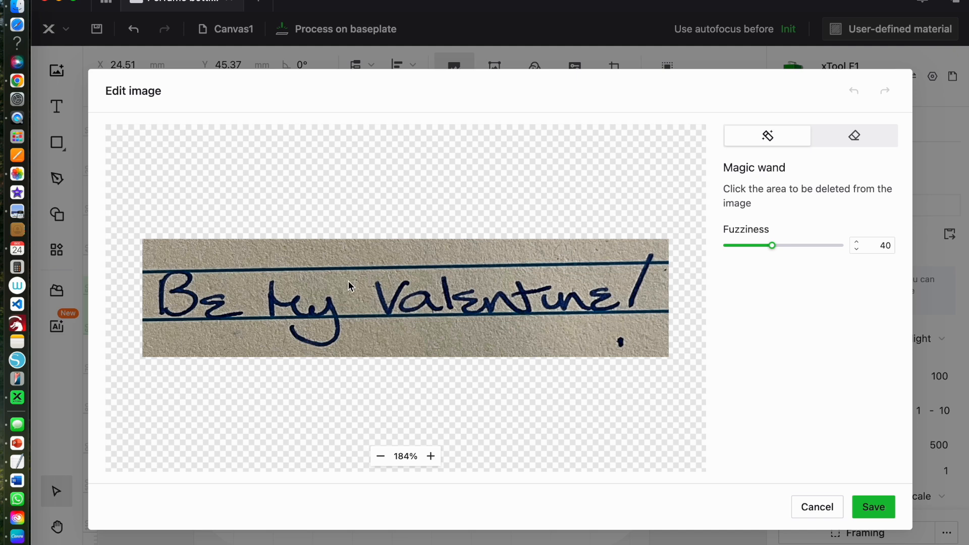
{"action": "left_click", "coordinate": [349, 257]}
{"action": "left_click", "coordinate": [351, 289]}
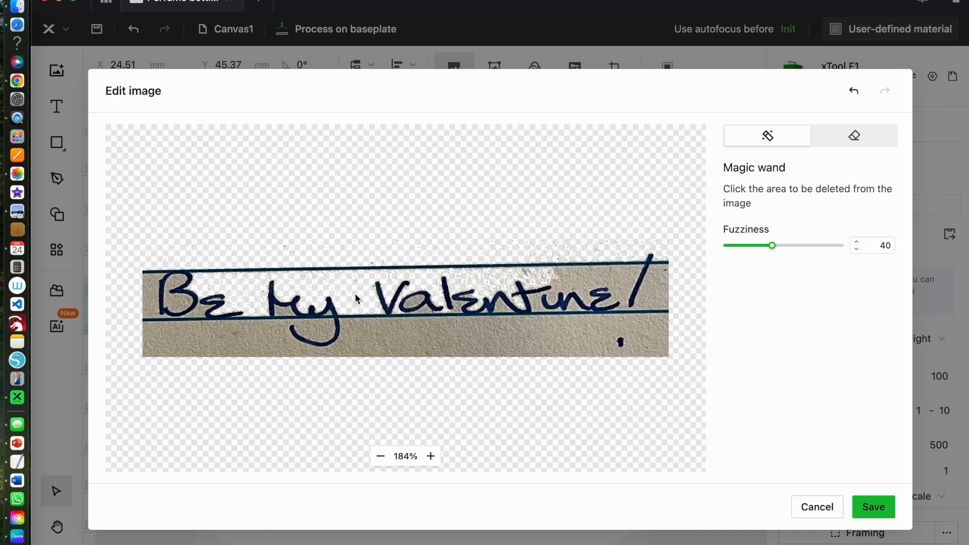
Delete the paper below the lower ruled line, beside the first and last characters, and inside the letters with the Magic wand.
{"action": "left_click", "coordinate": [374, 348]}
{"action": "left_click", "coordinate": [650, 337]}
{"action": "left_click", "coordinate": [665, 283]}
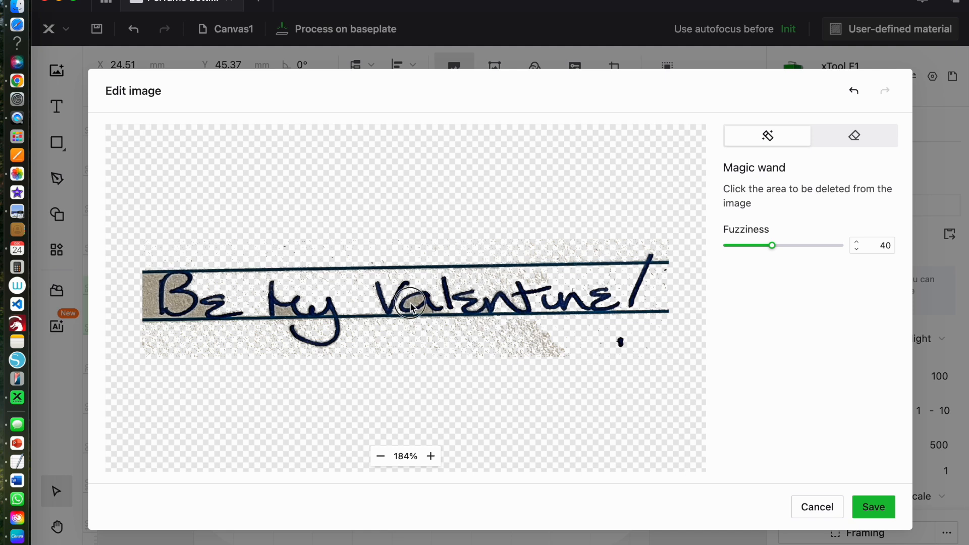
{"action": "left_click", "coordinate": [426, 312]}
{"action": "left_click", "coordinate": [286, 315]}
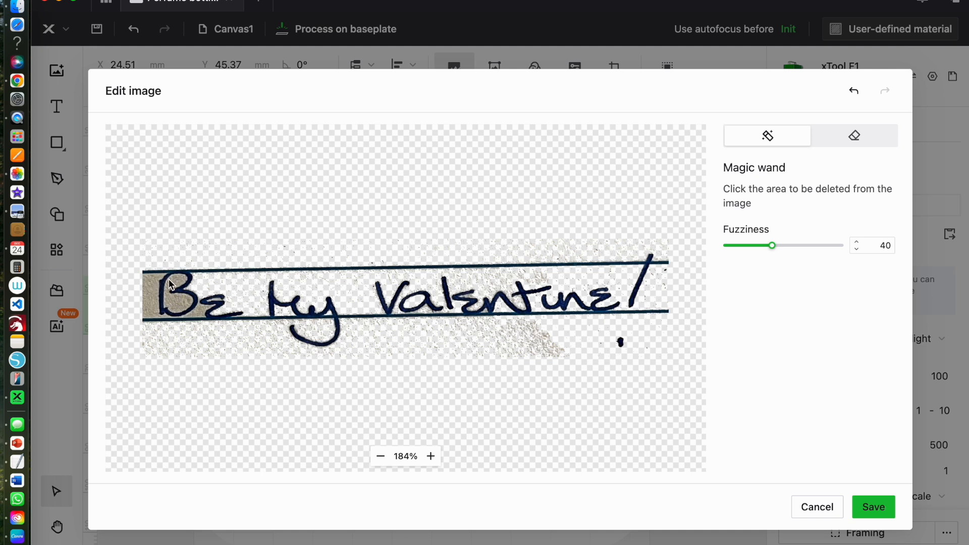
{"action": "left_click", "coordinate": [175, 298]}
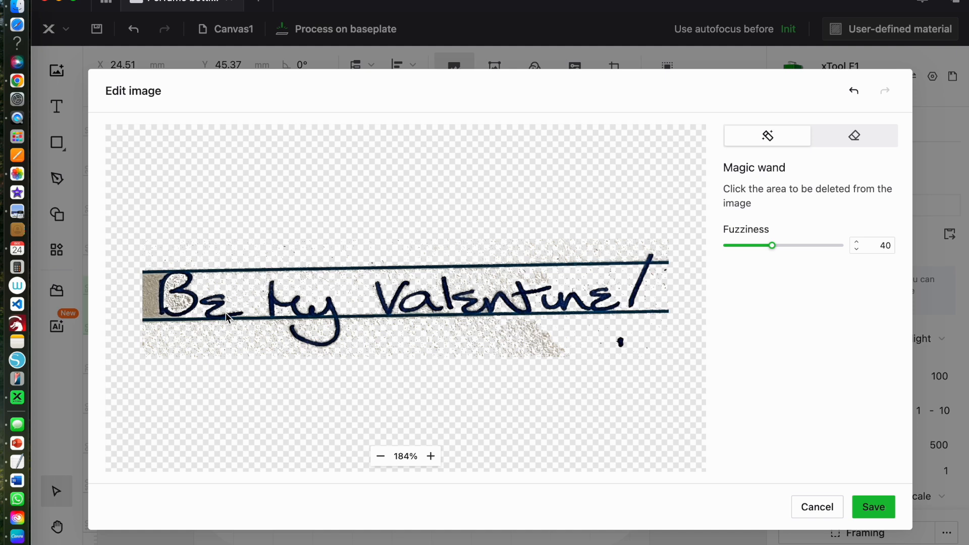
{"action": "left_click", "coordinate": [149, 290]}
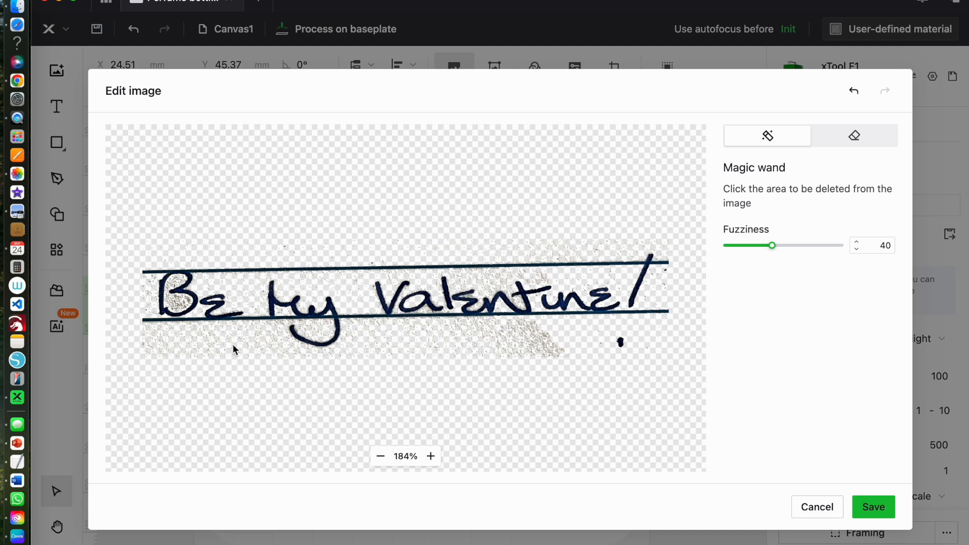
Try to delete the lower and upper ruled lines with the Magic wand, undoing each attempt.
{"action": "left_click", "coordinate": [259, 319]}
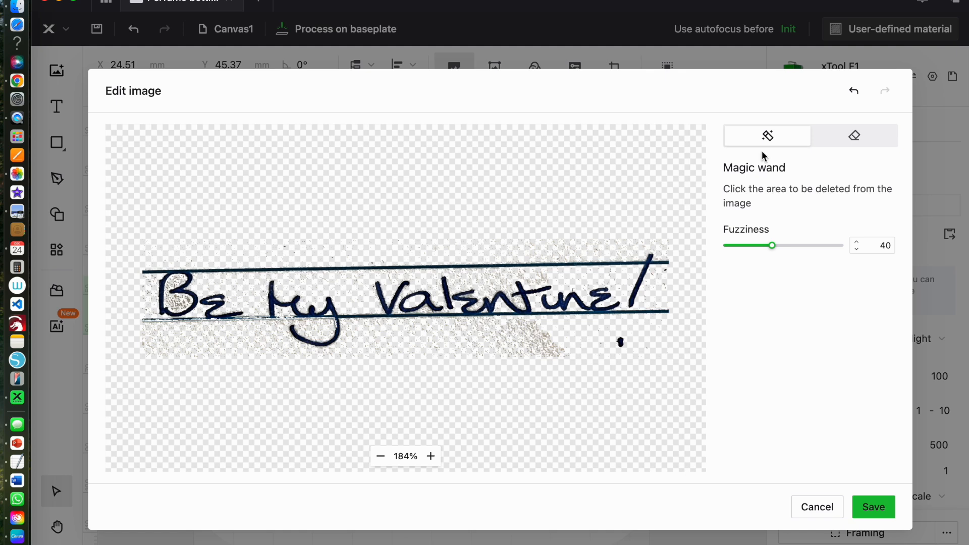
{"action": "left_click", "coordinate": [855, 93]}
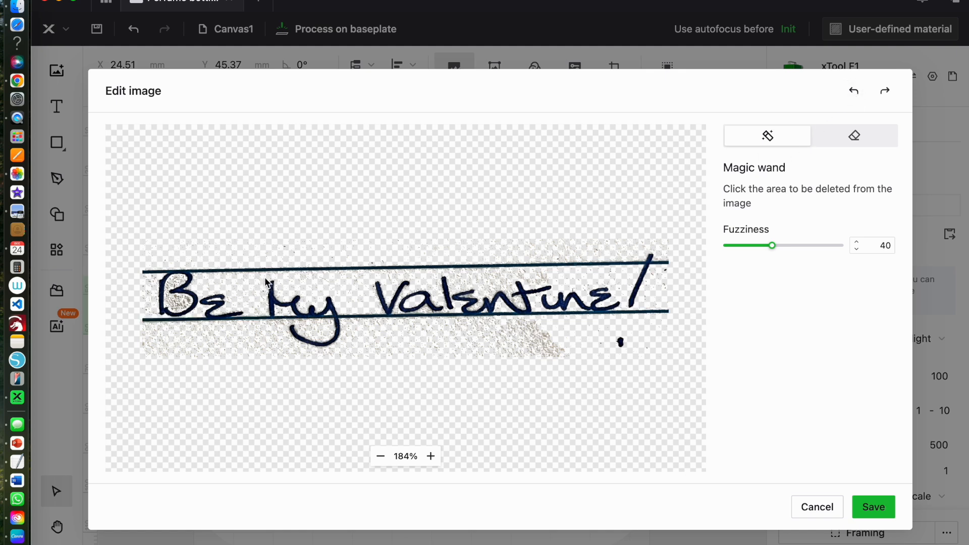
{"action": "left_click", "coordinate": [245, 269]}
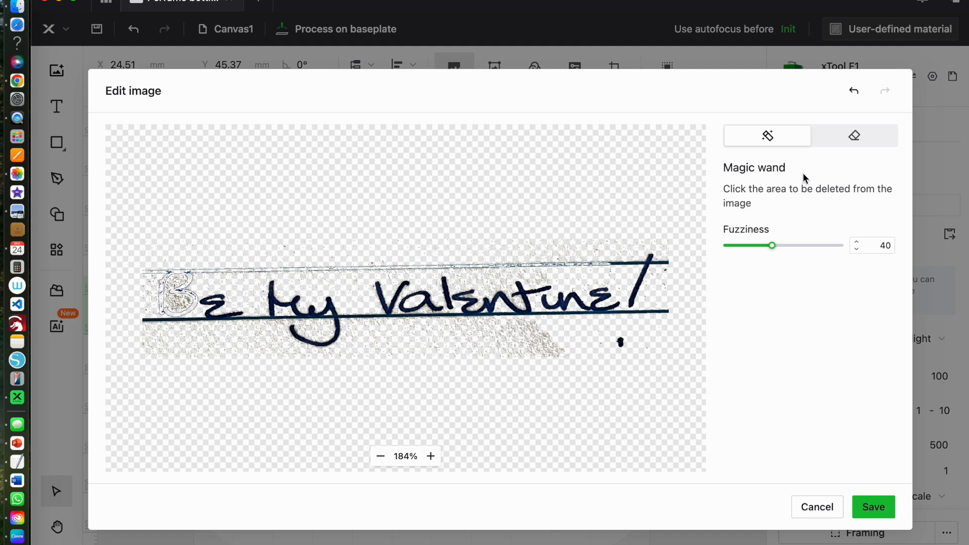
{"action": "left_click", "coordinate": [853, 92]}
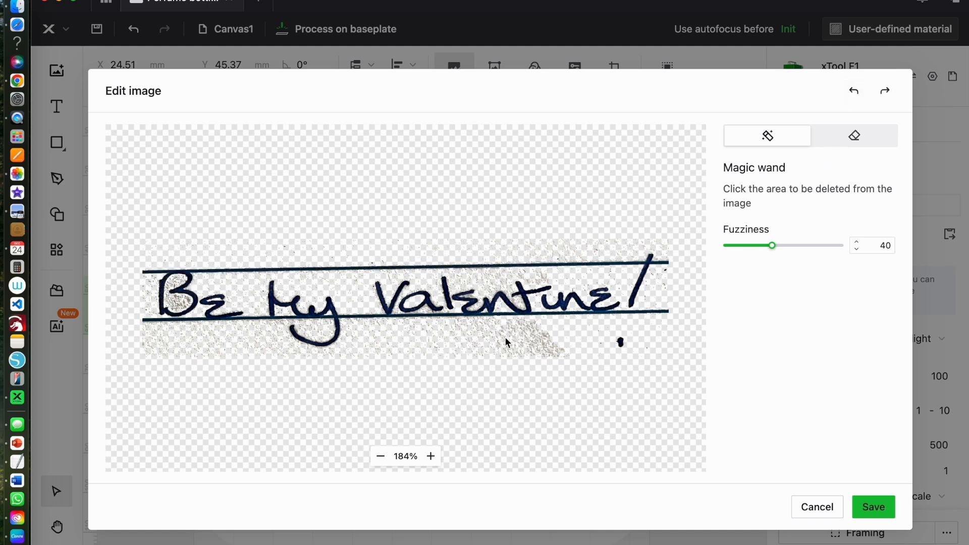
Erase paper specks around the handwriting and the parts of the ruled lines clear of the letters, using the Eraser at size 59.
{"action": "left_click", "coordinate": [856, 138]}
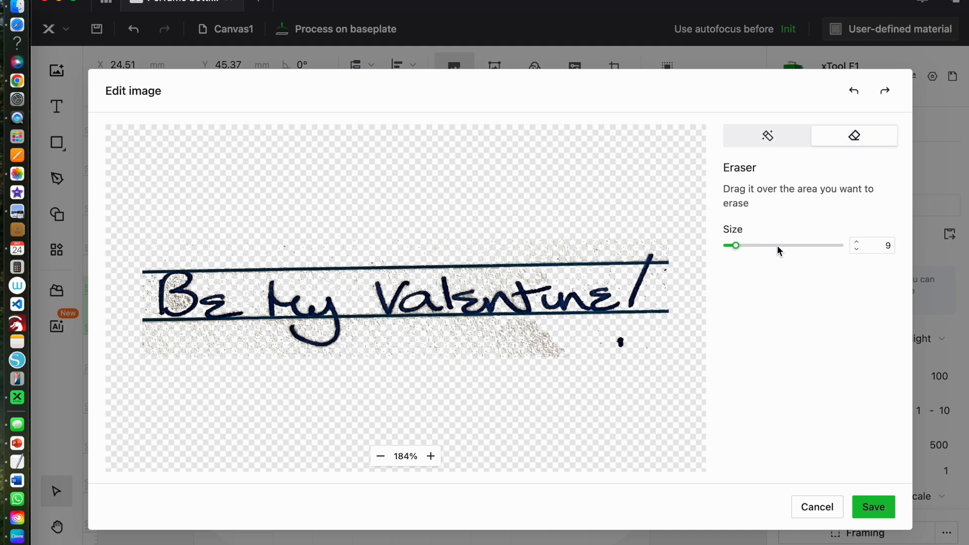
{"action": "left_click", "coordinate": [795, 245]}
{"action": "mouse_move", "coordinate": [553, 351]}
{"action": "left_mouse_down"}
{"action": "mouse_move", "coordinate": [392, 347]}
{"action": "mouse_move", "coordinate": [363, 357]}
{"action": "mouse_move", "coordinate": [352, 374]}
{"action": "left_mouse_up"}
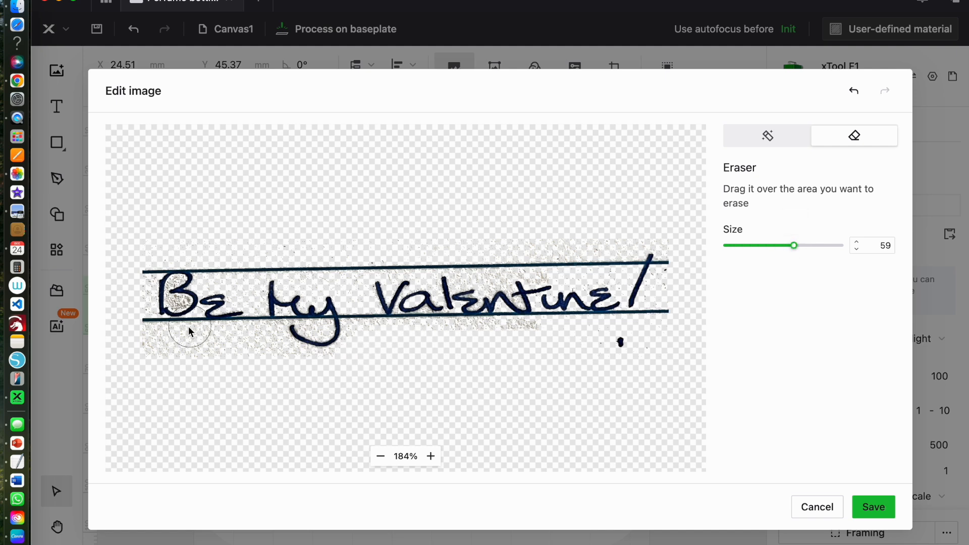
{"action": "mouse_move", "coordinate": [195, 351]}
{"action": "left_mouse_down"}
{"action": "mouse_move", "coordinate": [136, 346]}
{"action": "mouse_move", "coordinate": [240, 358]}
{"action": "mouse_move", "coordinate": [266, 349]}
{"action": "mouse_move", "coordinate": [348, 372]}
{"action": "left_mouse_up"}
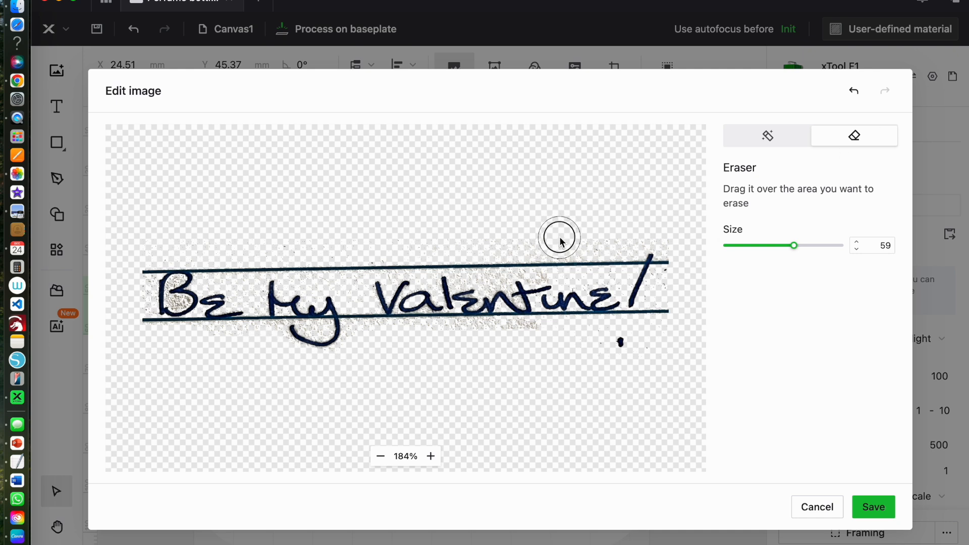
{"action": "left_click_drag", "start_coordinate": [177, 225], "coordinate": [553, 246]}
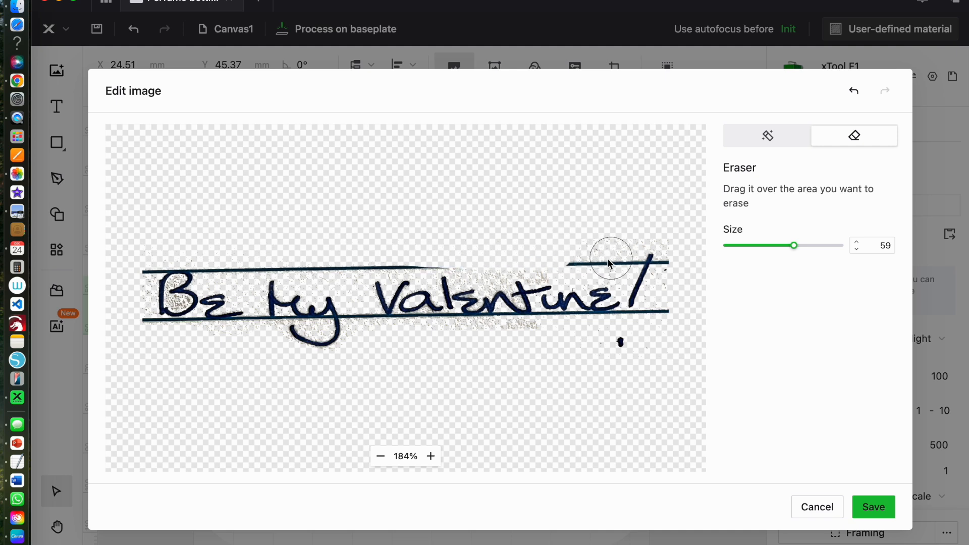
{"action": "left_click", "coordinate": [215, 266]}
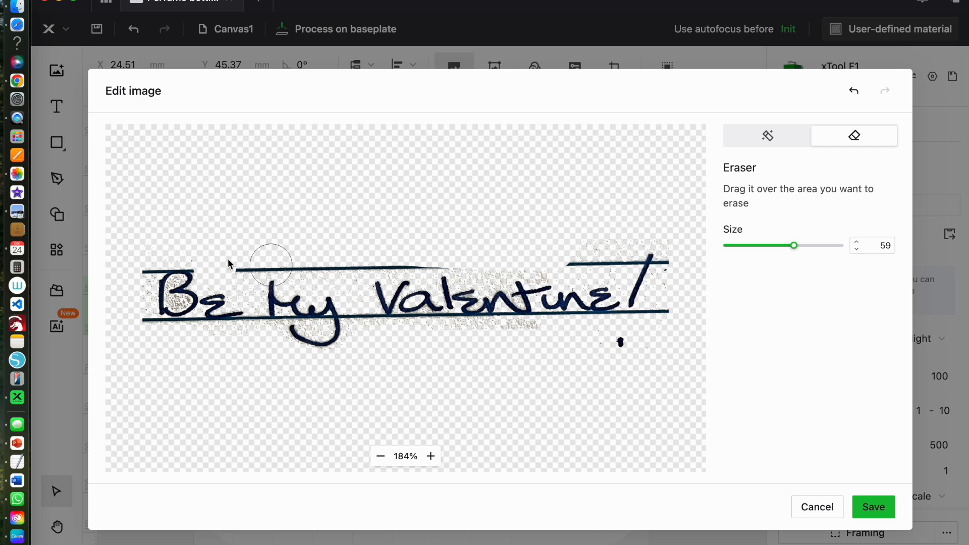
{"action": "left_click", "coordinate": [144, 259]}
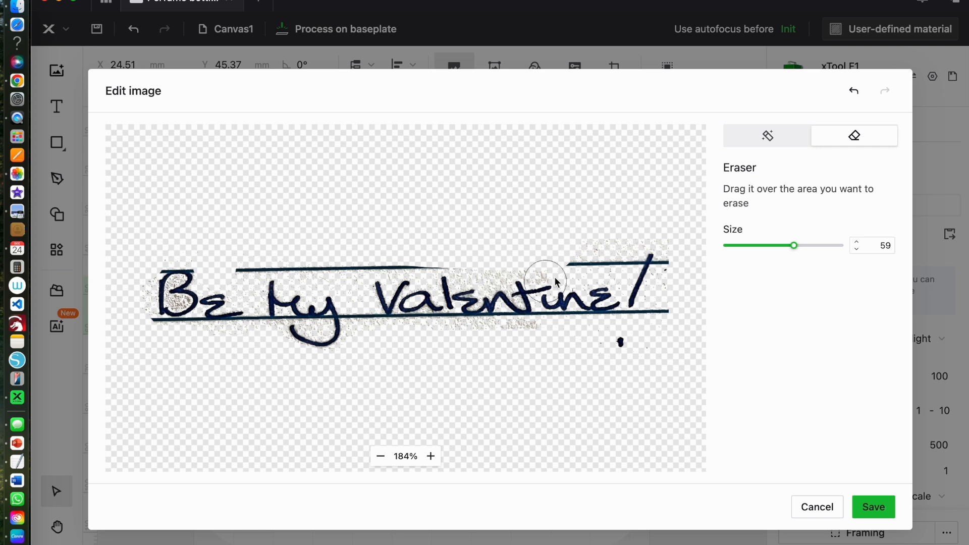
{"action": "left_click_drag", "start_coordinate": [658, 318], "coordinate": [690, 352]}
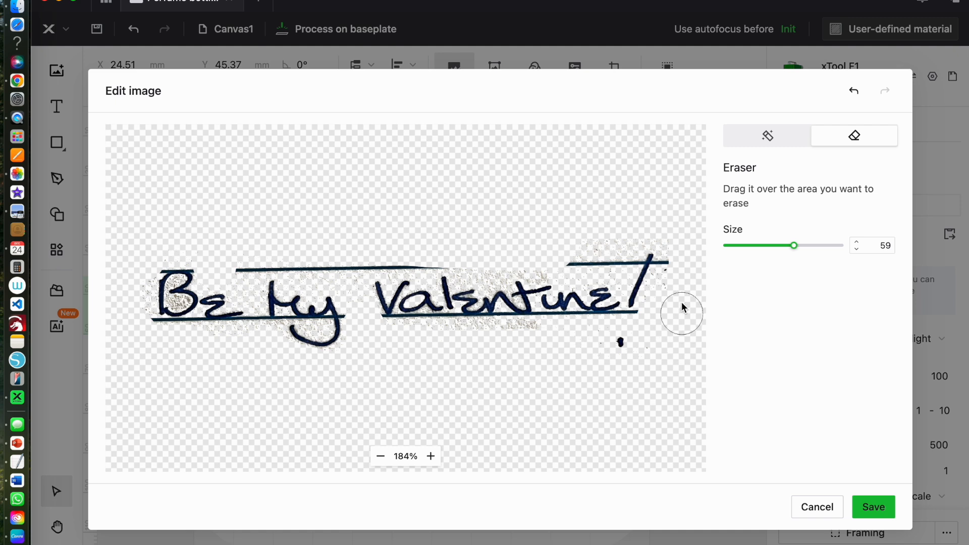
Erase the lower ruled line between "Be" and "My" at size 27 and cut gaps beside the letters at size 17.
{"action": "left_click", "coordinate": [757, 245]}
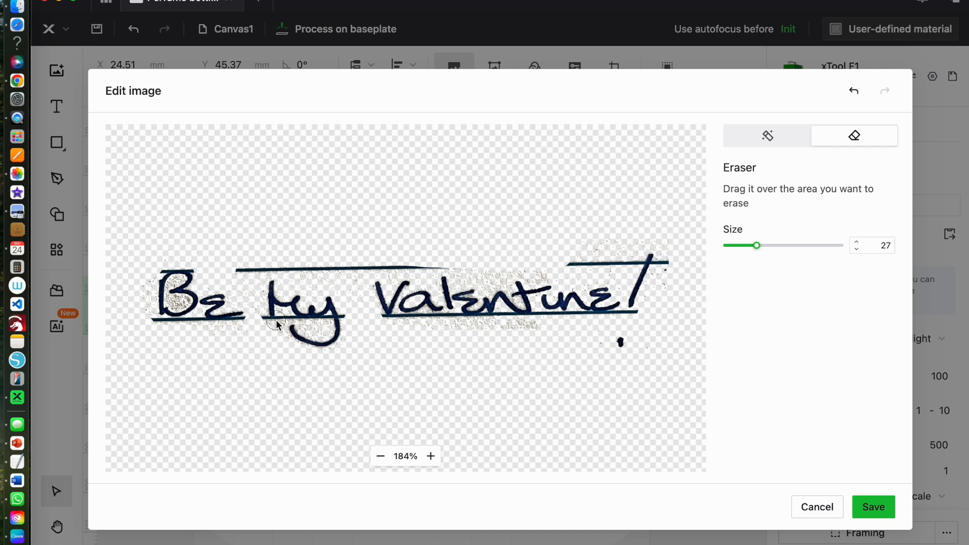
{"action": "left_click", "coordinate": [732, 246]}
{"action": "left_click", "coordinate": [745, 245]}
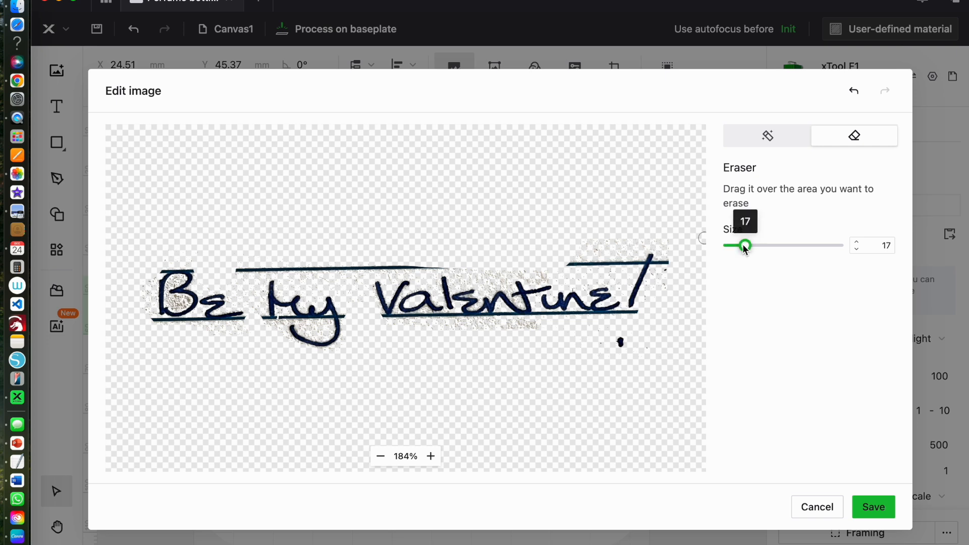
{"action": "left_click", "coordinate": [279, 316]}
{"action": "left_click", "coordinate": [261, 314]}
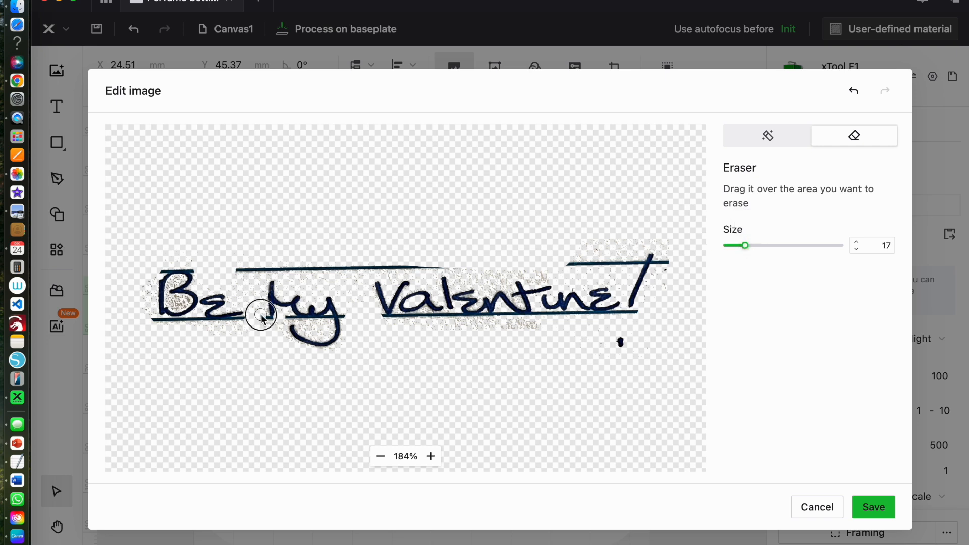
{"action": "left_click", "coordinate": [425, 315]}
{"action": "left_click", "coordinate": [502, 315]}
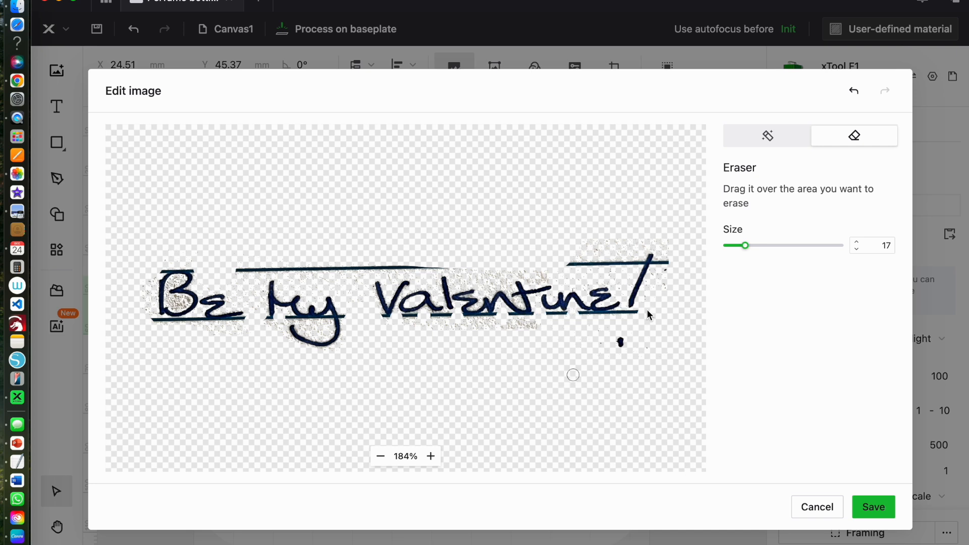
Delete the upper ruled line segment running above "My" to the start of "Valentine" with the Magic wand at fuzziness 40.
{"action": "left_click", "coordinate": [771, 142]}
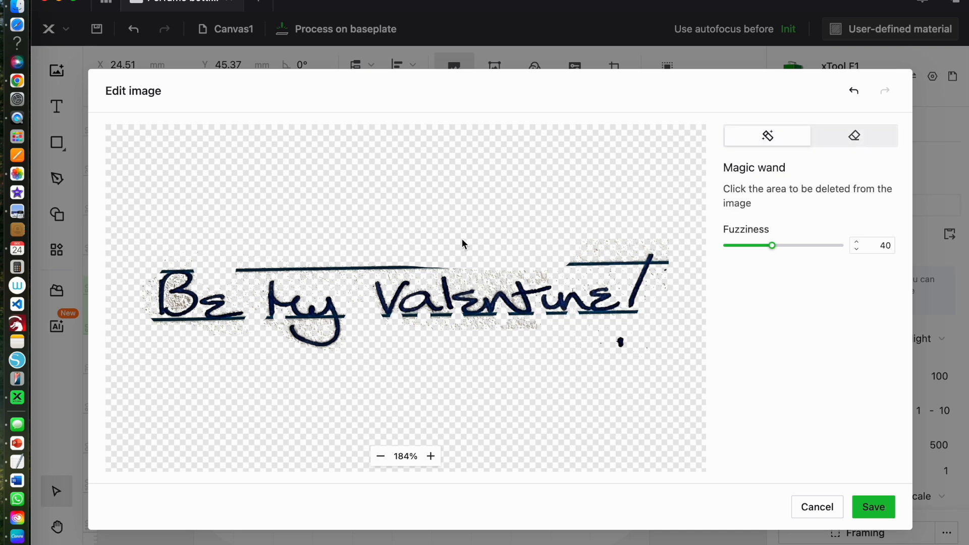
{"action": "left_click", "coordinate": [337, 270]}
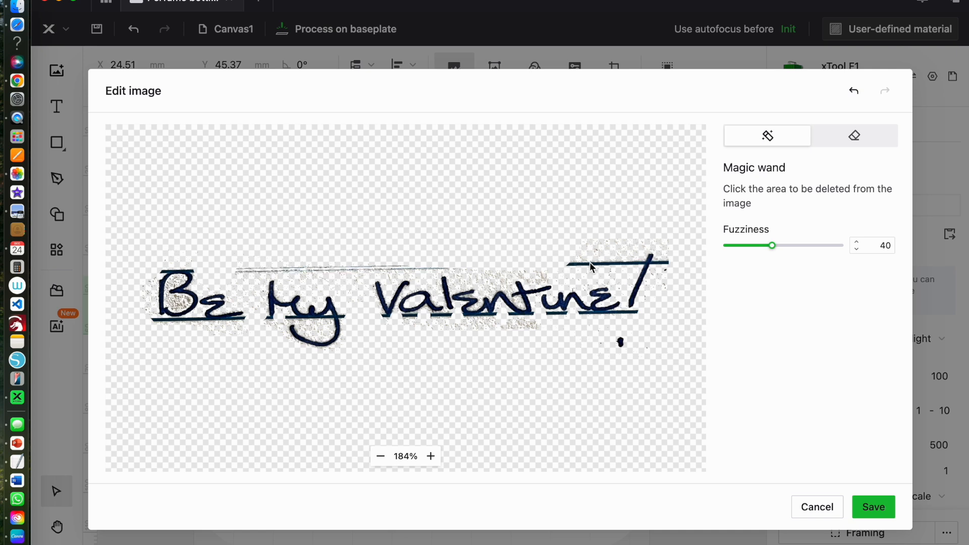
Try to delete the lower ruled line under the end of "Valentine" and under "Be" with the Magic wand, undoing each attempt.
{"action": "left_click", "coordinate": [615, 312]}
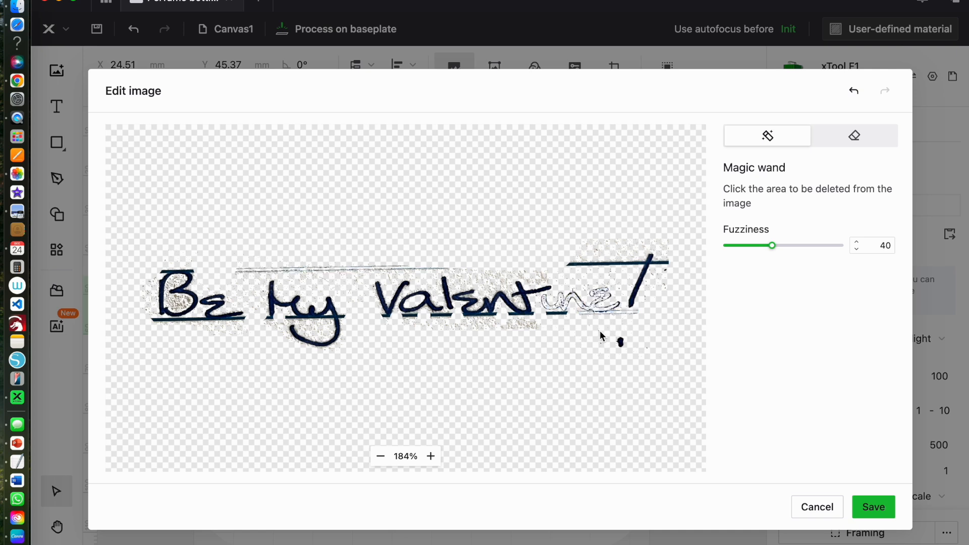
{"action": "key", "text": "super+z"}
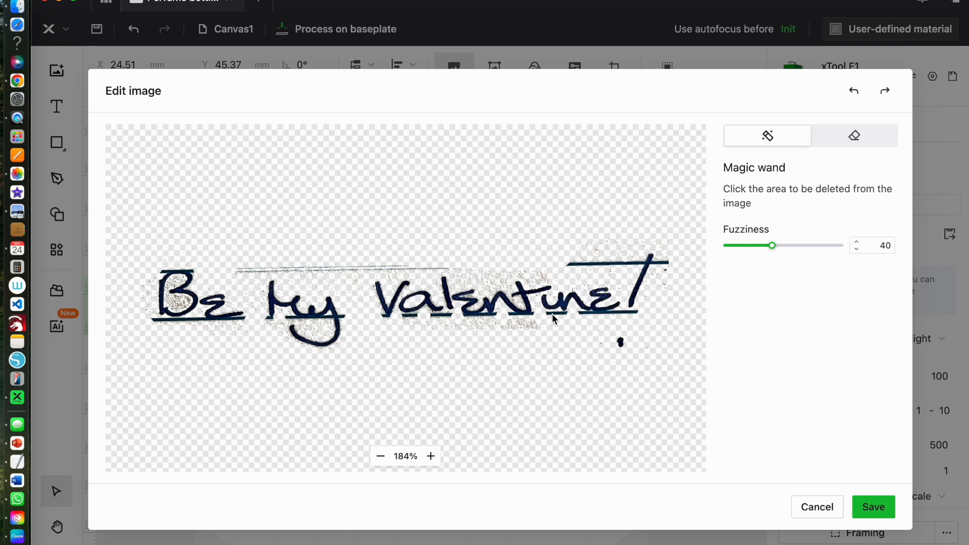
{"action": "left_click", "coordinate": [186, 320]}
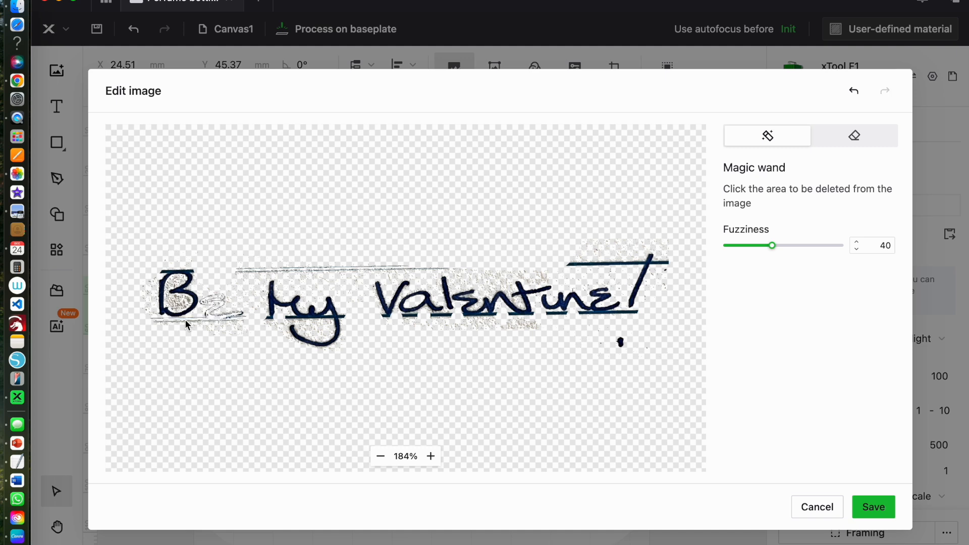
{"action": "key", "text": "super+z"}
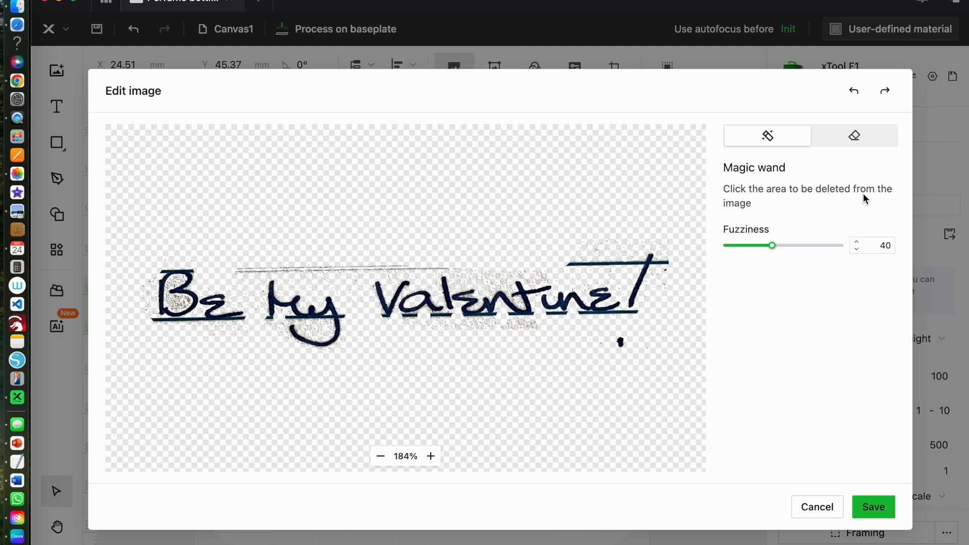
Cut gaps in the ruled lines under "Be" and around the exclamation mark with the Eraser at size 17.
{"action": "left_click", "coordinate": [858, 137]}
{"action": "left_click", "coordinate": [776, 136]}
{"action": "left_click", "coordinate": [195, 325]}
{"action": "left_click", "coordinate": [880, 135]}
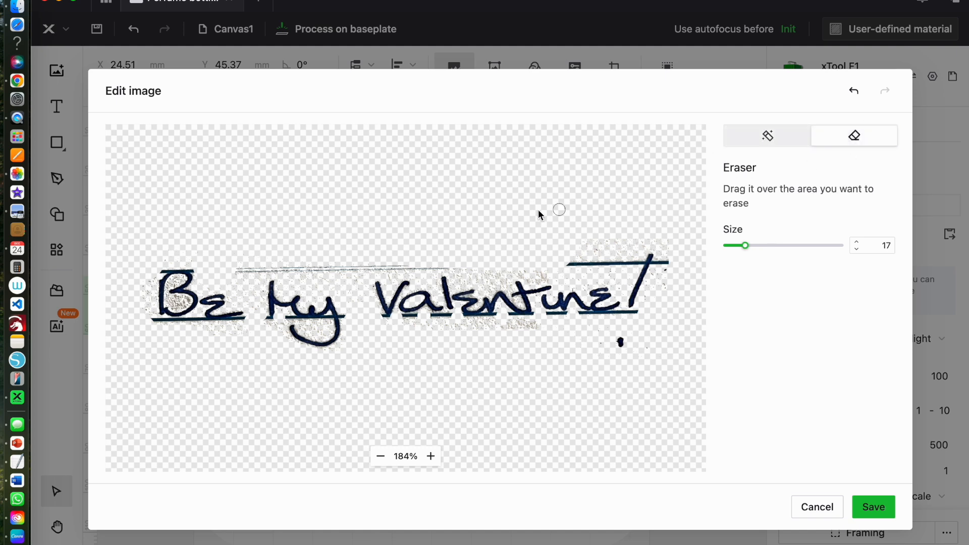
{"action": "left_click", "coordinate": [185, 322]}
{"action": "left_click_drag", "start_coordinate": [304, 326], "coordinate": [327, 322]}
{"action": "left_click_drag", "start_coordinate": [634, 257], "coordinate": [663, 260]}
{"action": "left_click_drag", "start_coordinate": [618, 317], "coordinate": [624, 314]}
Delete the separated ruled line pieces above the end of "Valentine" and under the "B" with the Magic wand.
{"action": "left_click", "coordinate": [852, 141]}
{"action": "left_click", "coordinate": [762, 130]}
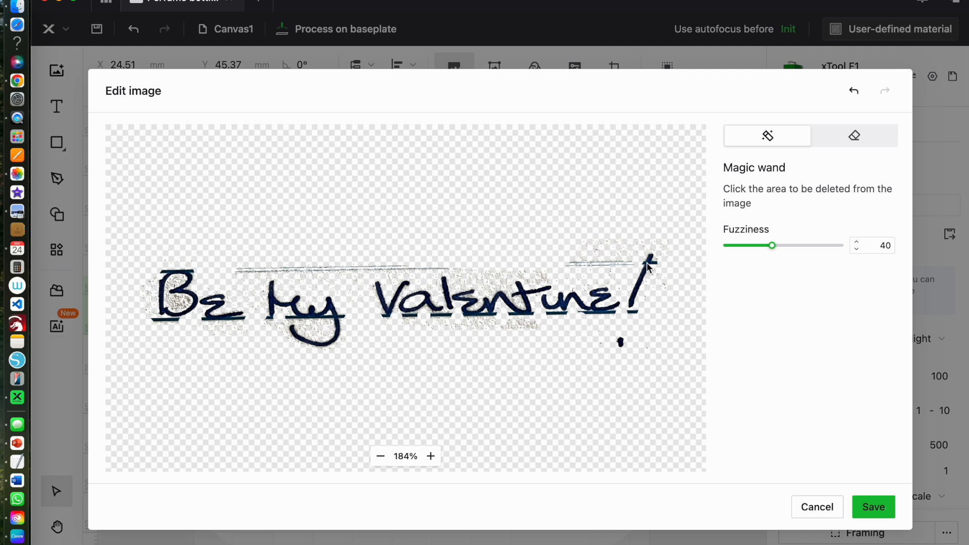
{"action": "left_click", "coordinate": [167, 320]}
{"action": "left_click", "coordinate": [632, 314]}
Erase the upper line residue above the words and the specks below "Valentine" and "Be" with the Eraser at size 38.
{"action": "left_click", "coordinate": [853, 137]}
{"action": "left_click", "coordinate": [771, 246]}
{"action": "mouse_move", "coordinate": [235, 268]}
{"action": "left_mouse_down"}
{"action": "mouse_move", "coordinate": [441, 259]}
{"action": "mouse_move", "coordinate": [366, 266]}
{"action": "left_mouse_up"}
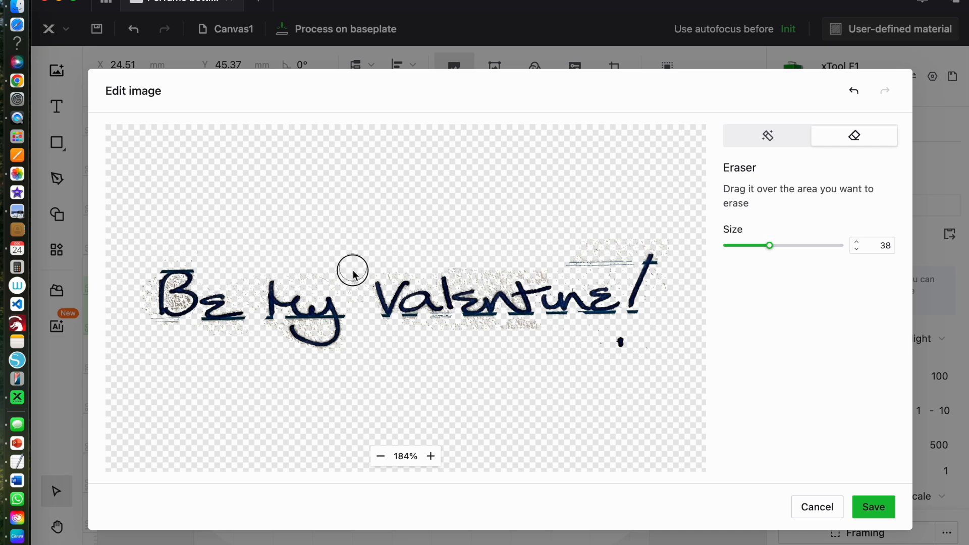
{"action": "left_click_drag", "start_coordinate": [616, 254], "coordinate": [479, 275]}
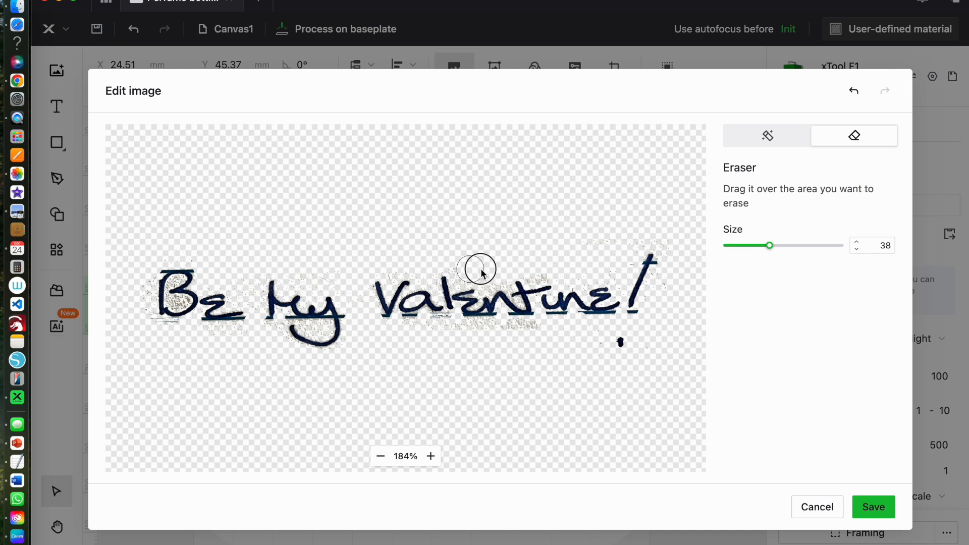
{"action": "left_click_drag", "start_coordinate": [539, 334], "coordinate": [440, 329]}
{"action": "left_click_drag", "start_coordinate": [244, 339], "coordinate": [241, 331]}
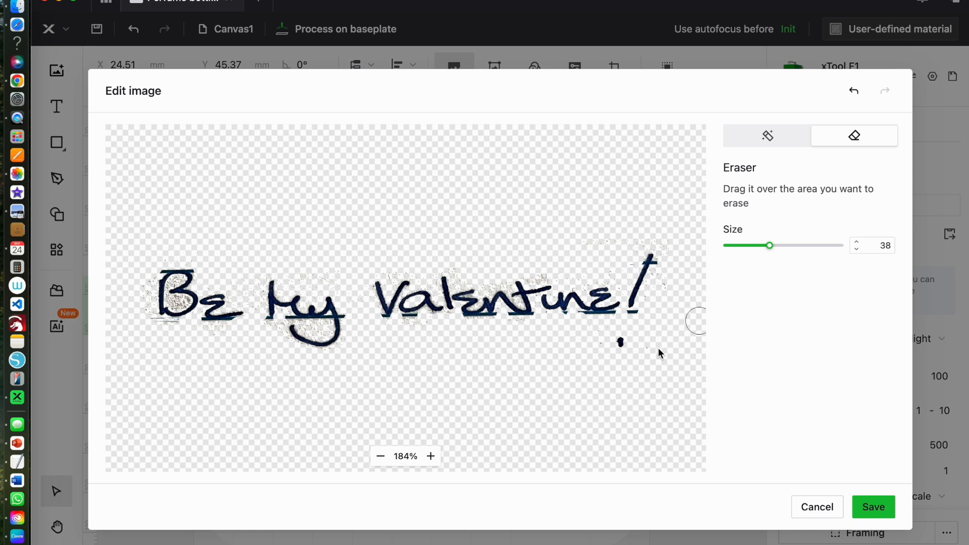
Erase the line stub at the foot of the "V" and the specks above "My" and between the two words.
{"action": "left_click", "coordinate": [431, 457]}
{"action": "left_click", "coordinate": [431, 457]}
{"action": "left_click", "coordinate": [431, 457]}
{"action": "left_click", "coordinate": [431, 456]}
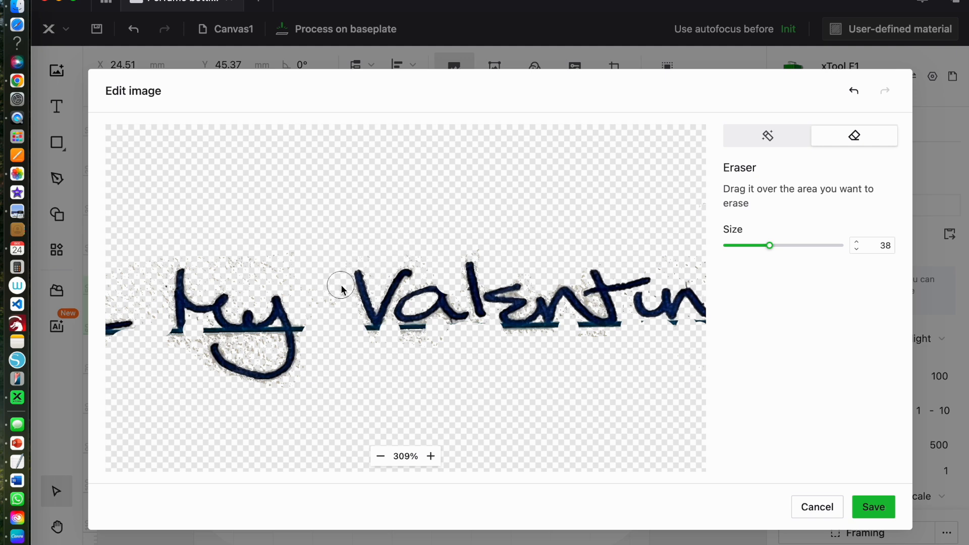
{"action": "left_click_drag", "start_coordinate": [361, 335], "coordinate": [352, 322]}
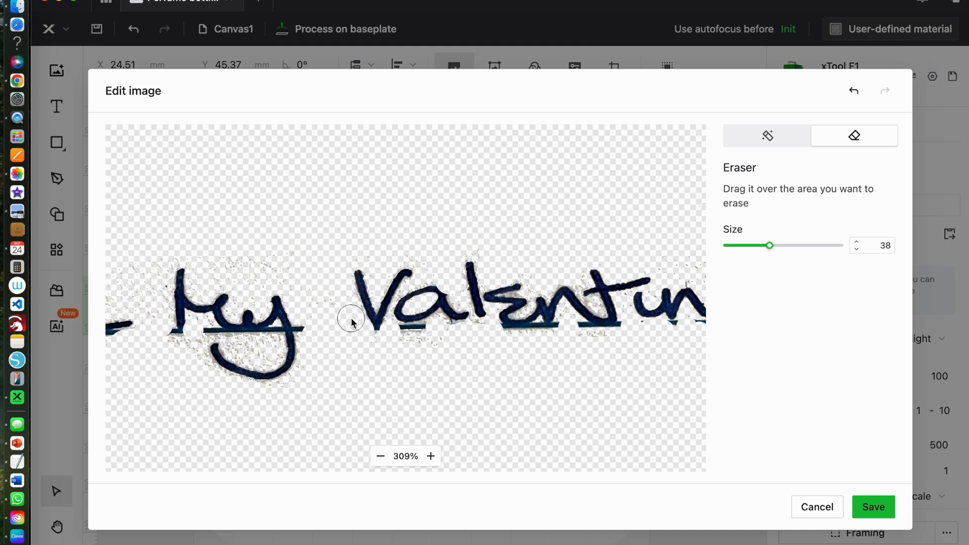
{"action": "left_click", "coordinate": [351, 308]}
{"action": "left_click", "coordinate": [348, 299]}
{"action": "mouse_move", "coordinate": [300, 250]}
{"action": "left_mouse_down"}
{"action": "mouse_move", "coordinate": [259, 281]}
{"action": "mouse_move", "coordinate": [209, 261]}
{"action": "mouse_move", "coordinate": [224, 260]}
{"action": "mouse_move", "coordinate": [218, 267]}
{"action": "left_mouse_up"}
{"action": "left_click_drag", "start_coordinate": [331, 262], "coordinate": [338, 331]}
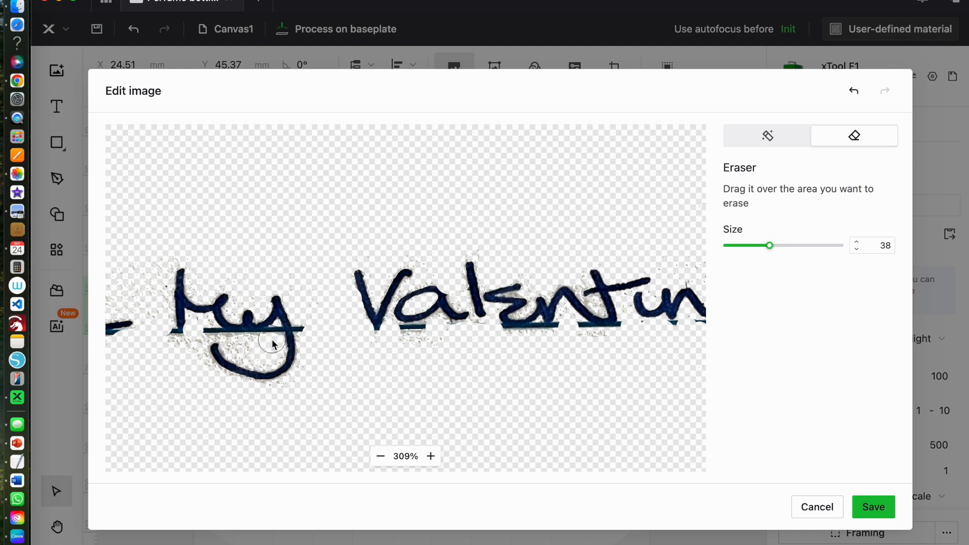
Erase specks and the outer ends of the lower ruled line around "My" with the Eraser at size 28.
{"action": "left_click_drag", "start_coordinate": [761, 244], "coordinate": [757, 245]}
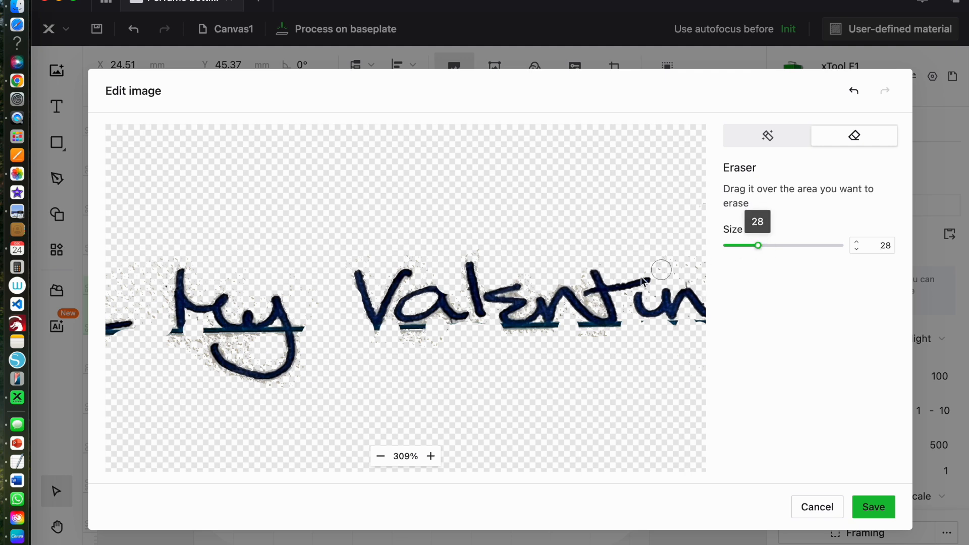
{"action": "left_click", "coordinate": [268, 339]}
{"action": "left_click", "coordinate": [208, 331]}
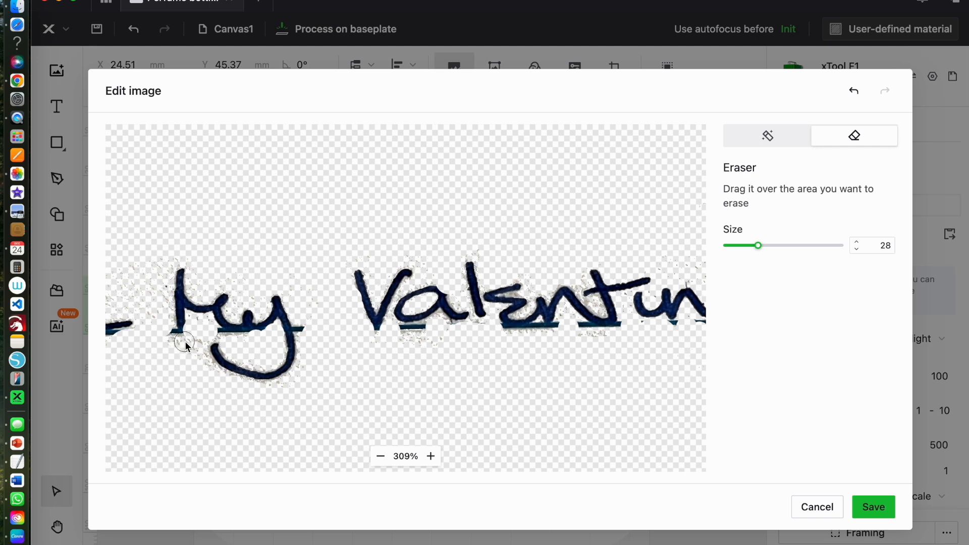
{"action": "mouse_move", "coordinate": [168, 338]}
{"action": "left_mouse_down"}
{"action": "mouse_move", "coordinate": [190, 341]}
{"action": "mouse_move", "coordinate": [186, 357]}
{"action": "mouse_move", "coordinate": [189, 348]}
{"action": "mouse_move", "coordinate": [208, 377]}
{"action": "mouse_move", "coordinate": [198, 341]}
{"action": "left_mouse_up"}
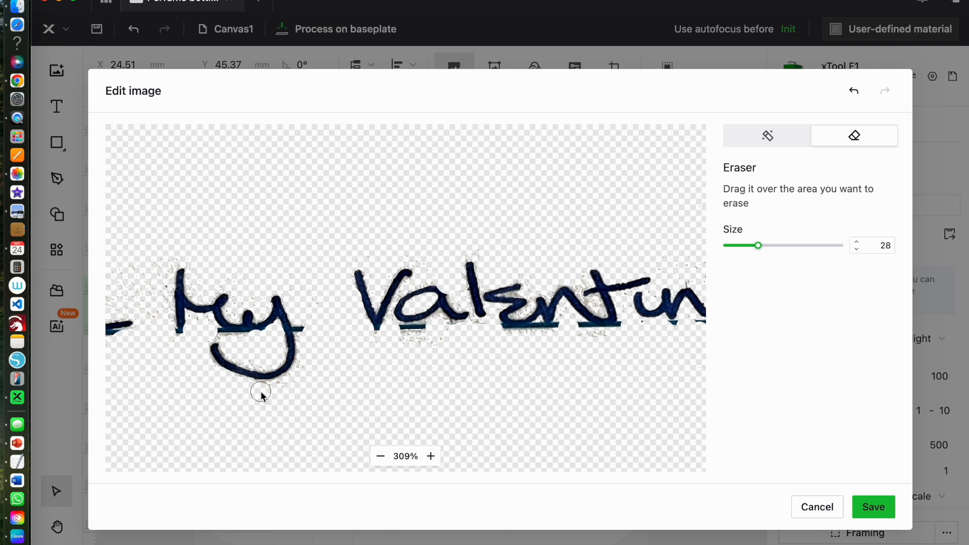
{"action": "left_click", "coordinate": [303, 326]}
{"action": "left_click", "coordinate": [303, 333]}
Erase the ruled line remnant under the "a" of "Valentine", undoing the stroke that cuts into the letter.
{"action": "left_click_drag", "start_coordinate": [404, 329], "coordinate": [432, 336]}
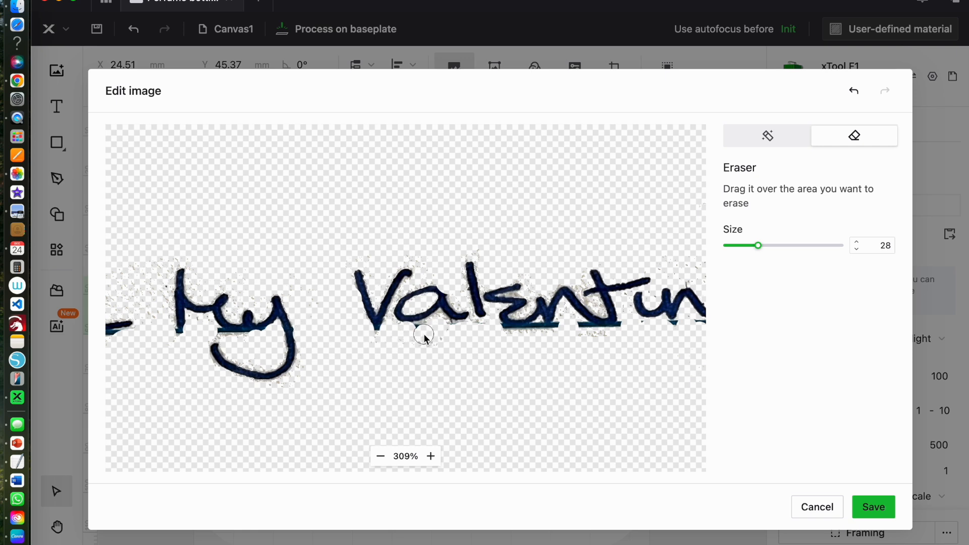
{"action": "left_click", "coordinate": [417, 332]}
{"action": "left_click", "coordinate": [450, 317]}
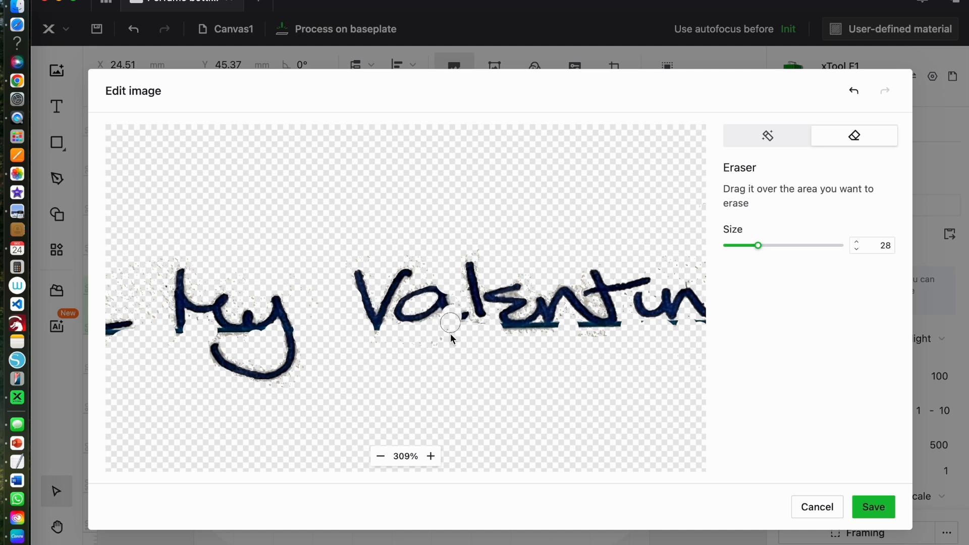
{"action": "left_click", "coordinate": [854, 92]}
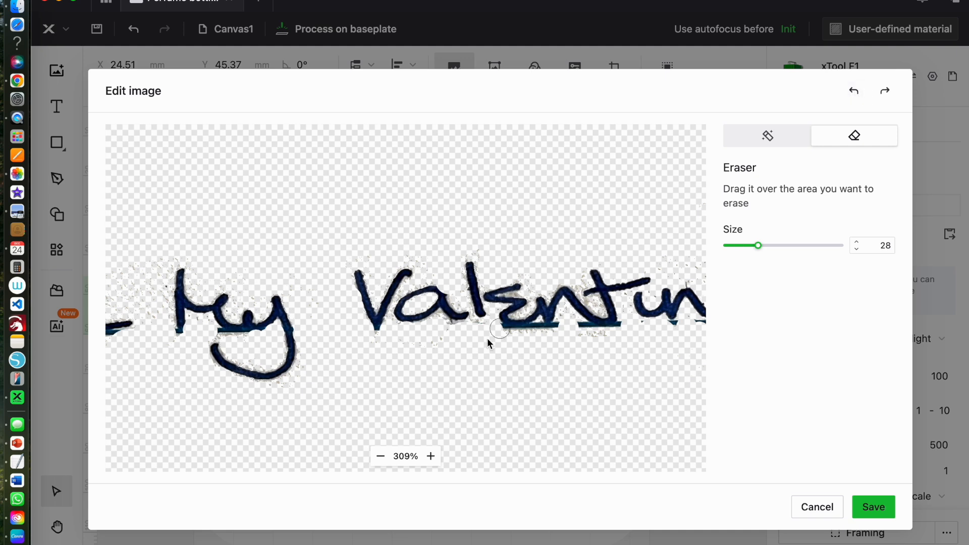
{"action": "left_click", "coordinate": [449, 331]}
Erase the ruled line remnants under the second half of "Valentine" with the Eraser at size 16.
{"action": "left_click", "coordinate": [744, 245]}
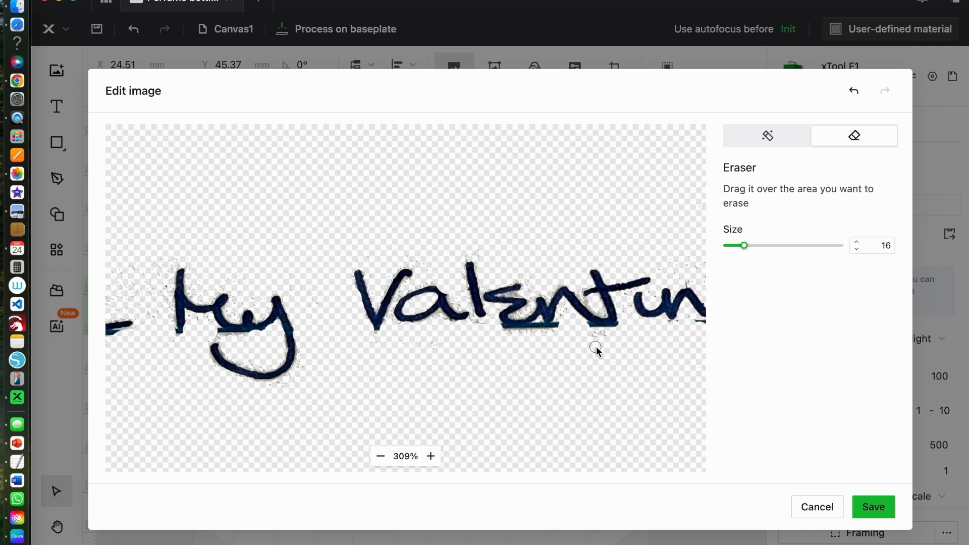
{"action": "scroll", "coordinate": [587, 378], "scroll_direction": "up", "scroll_amount": 2}
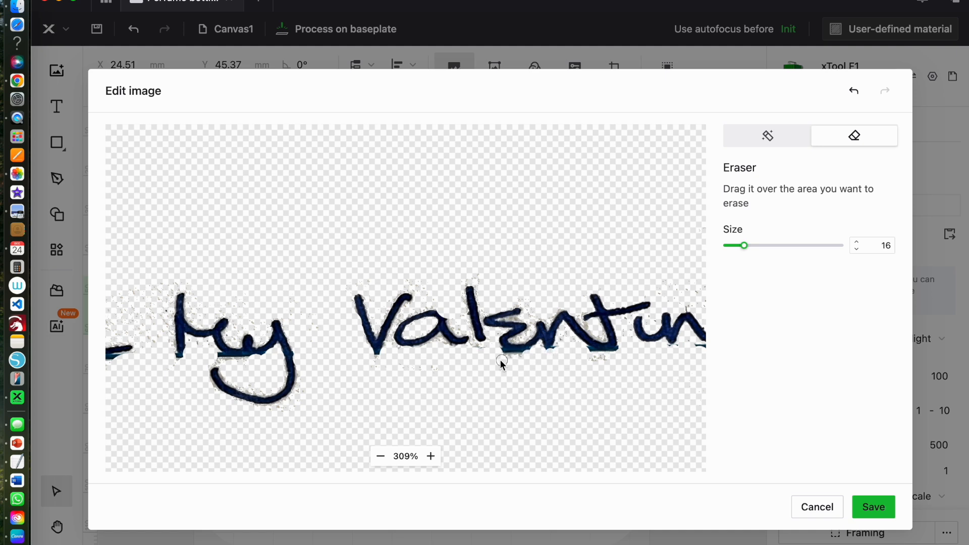
{"action": "left_click_drag", "start_coordinate": [500, 355], "coordinate": [532, 357]}
{"action": "scroll", "coordinate": [519, 379], "scroll_direction": "right", "scroll_amount": 3}
Erase the ruled line remnants above and below "Be" and the specks beside the "B".
{"action": "scroll", "coordinate": [520, 380], "scroll_direction": "left", "scroll_amount": 10}
{"action": "scroll", "coordinate": [525, 380], "scroll_direction": "left", "scroll_amount": 3}
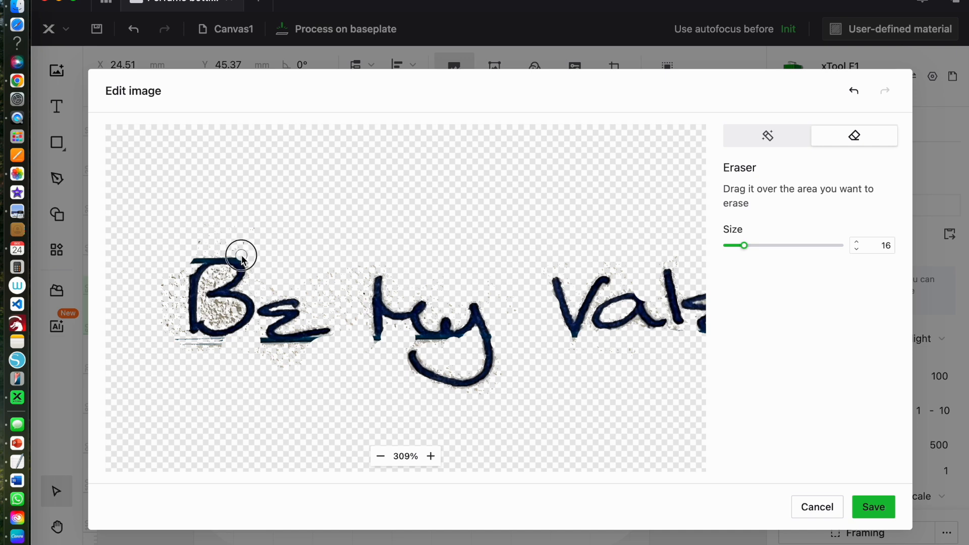
{"action": "left_click", "coordinate": [195, 259]}
{"action": "mouse_move", "coordinate": [174, 284]}
{"action": "left_mouse_down"}
{"action": "mouse_move", "coordinate": [181, 263]}
{"action": "mouse_move", "coordinate": [174, 331]}
{"action": "mouse_move", "coordinate": [168, 287]}
{"action": "mouse_move", "coordinate": [163, 344]}
{"action": "mouse_move", "coordinate": [152, 255]}
{"action": "left_mouse_up"}
{"action": "mouse_move", "coordinate": [202, 347]}
{"action": "left_mouse_down"}
{"action": "mouse_move", "coordinate": [225, 342]}
{"action": "mouse_move", "coordinate": [182, 343]}
{"action": "mouse_move", "coordinate": [175, 324]}
{"action": "mouse_move", "coordinate": [199, 352]}
{"action": "left_mouse_up"}
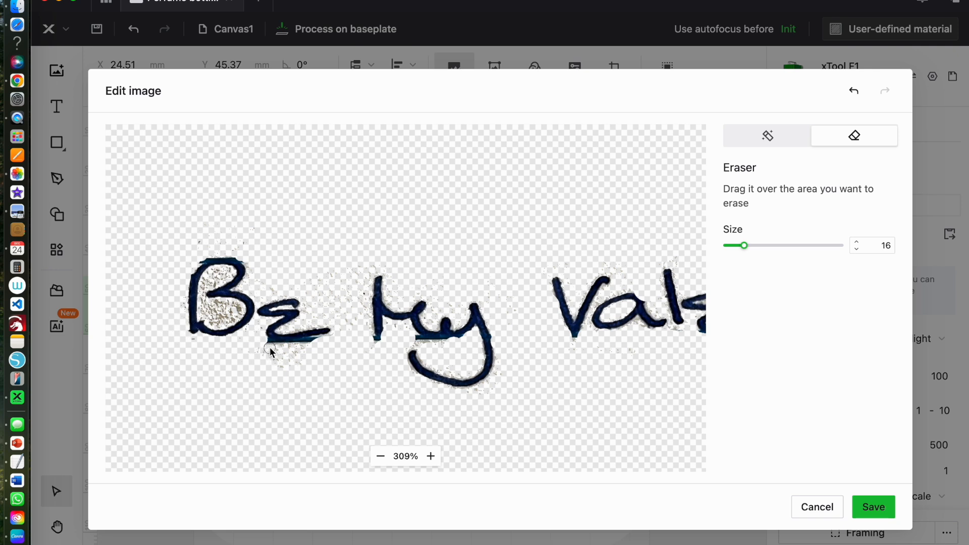
{"action": "left_click_drag", "start_coordinate": [316, 346], "coordinate": [272, 353]}
{"action": "scroll", "coordinate": [361, 222], "scroll_direction": "down", "scroll_amount": 1}
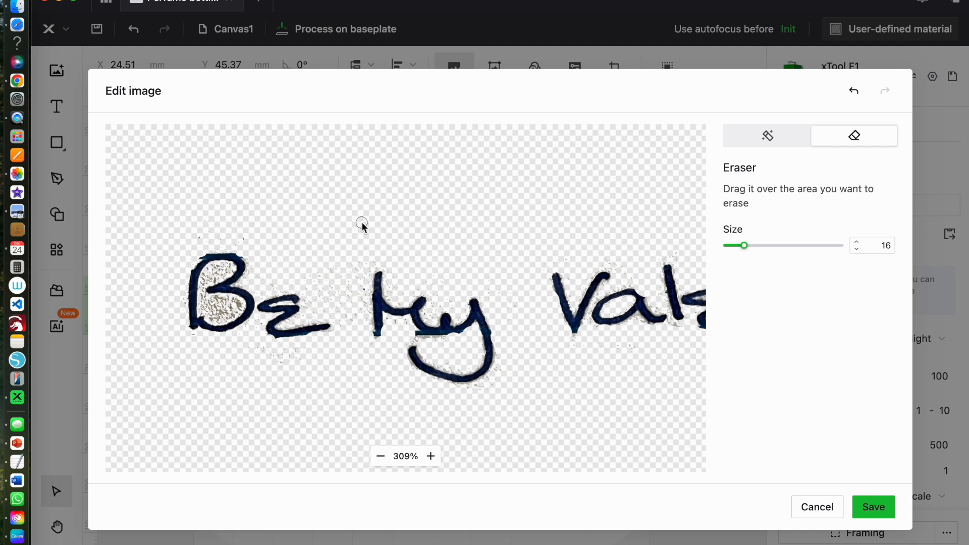
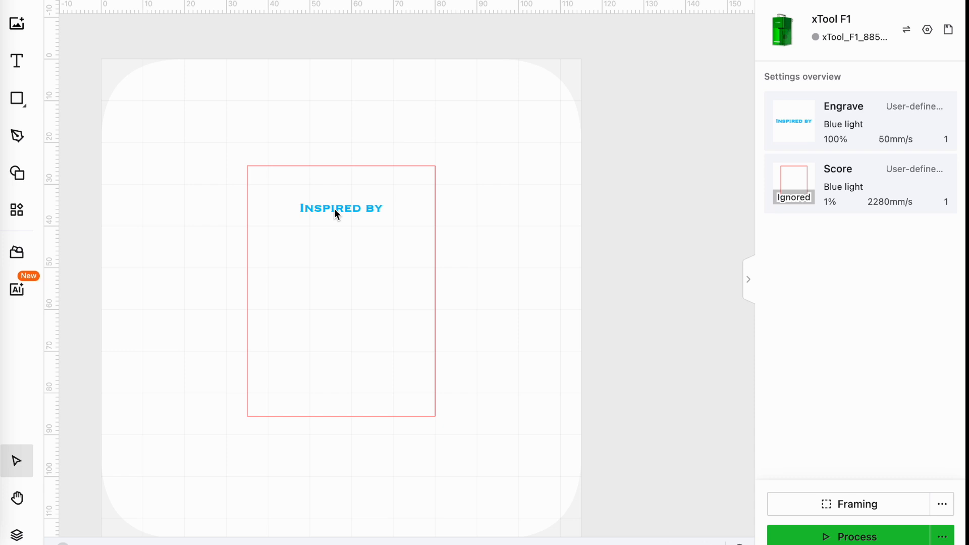
{"action": "left_click_drag", "start_coordinate": [201, 138], "coordinate": [603, 520]}
{"action": "left_click_drag", "start_coordinate": [342, 210], "coordinate": [441, 290]}
Add a text object below "Inspired by" and set its processing type to Engrave.
{"action": "left_click", "coordinate": [18, 65]}
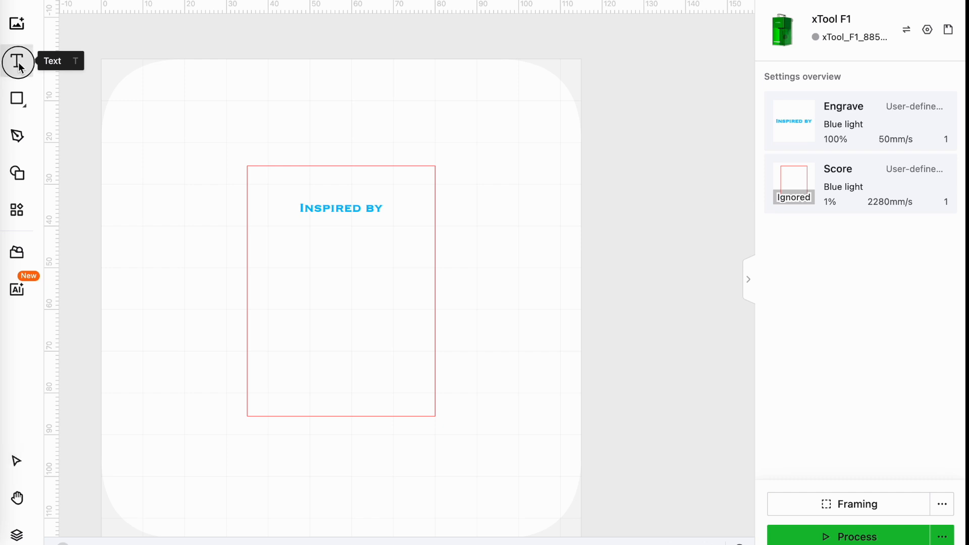
{"action": "left_click", "coordinate": [188, 253]}
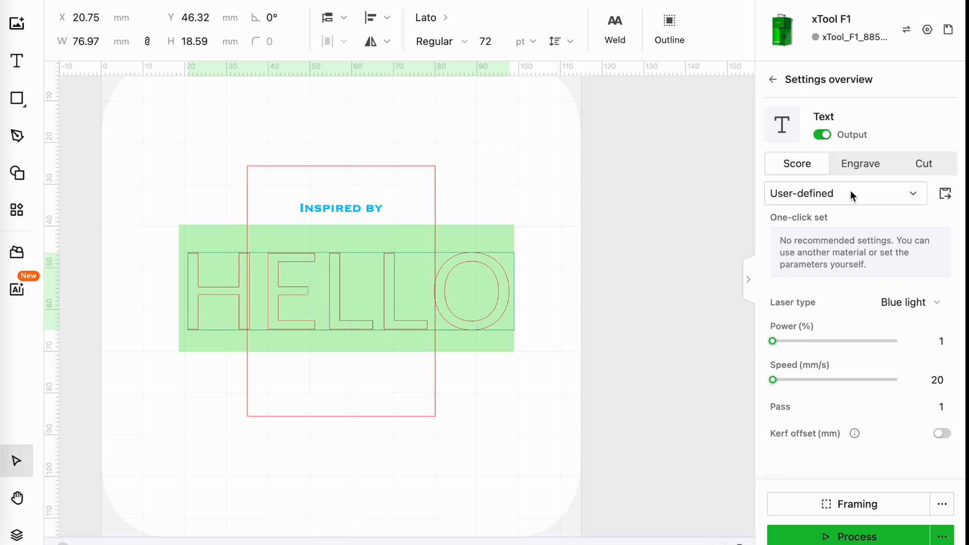
{"action": "left_click", "coordinate": [859, 164]}
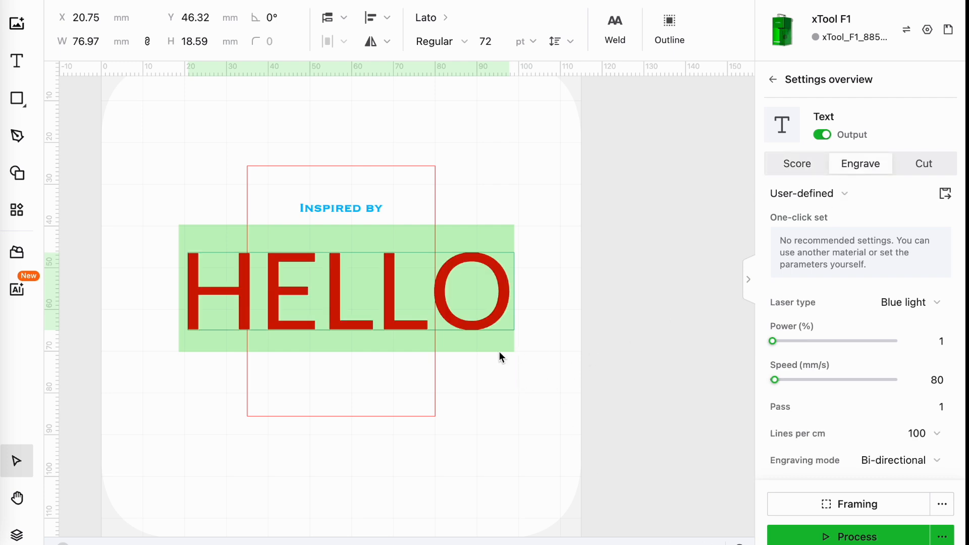
Move the HELLO text object to the blue layer.
{"action": "right_click", "coordinate": [465, 339]}
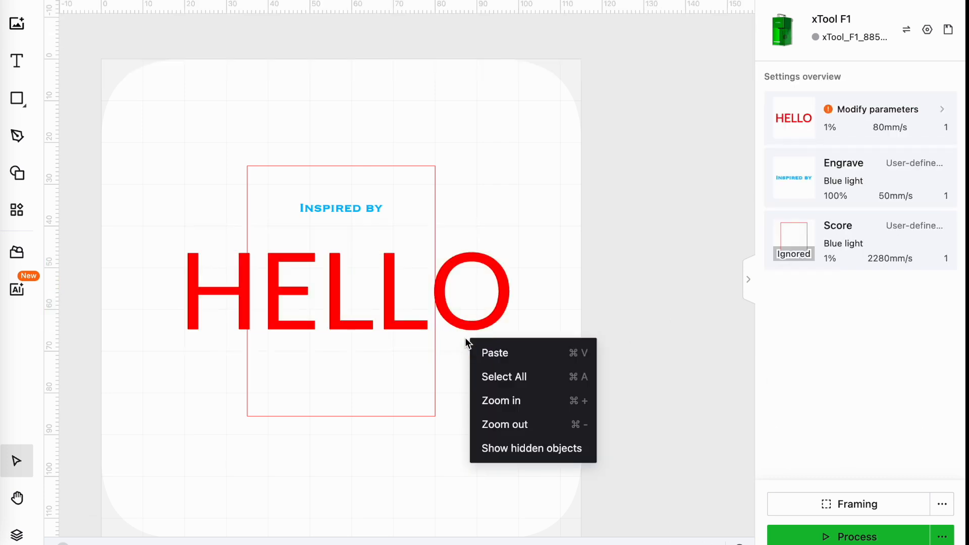
{"action": "left_click", "coordinate": [482, 326]}
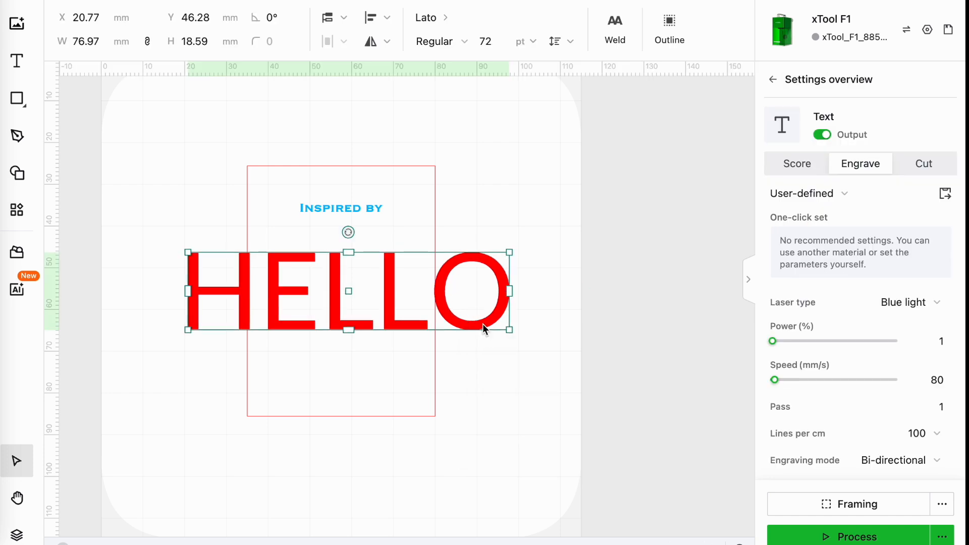
{"action": "right_click", "coordinate": [483, 324]}
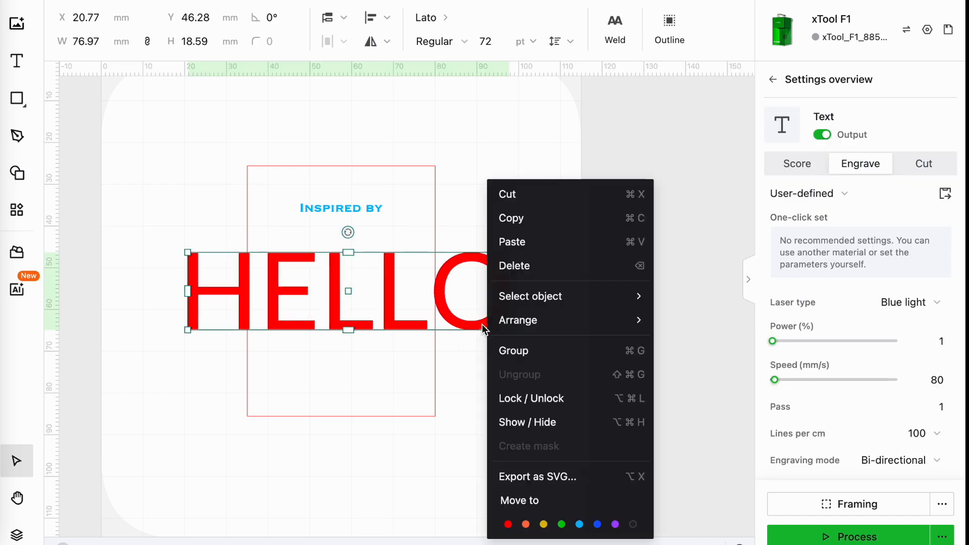
{"action": "left_click", "coordinate": [597, 525]}
Replace the HELLO text with "Joy".
{"action": "double_click", "coordinate": [498, 309]}
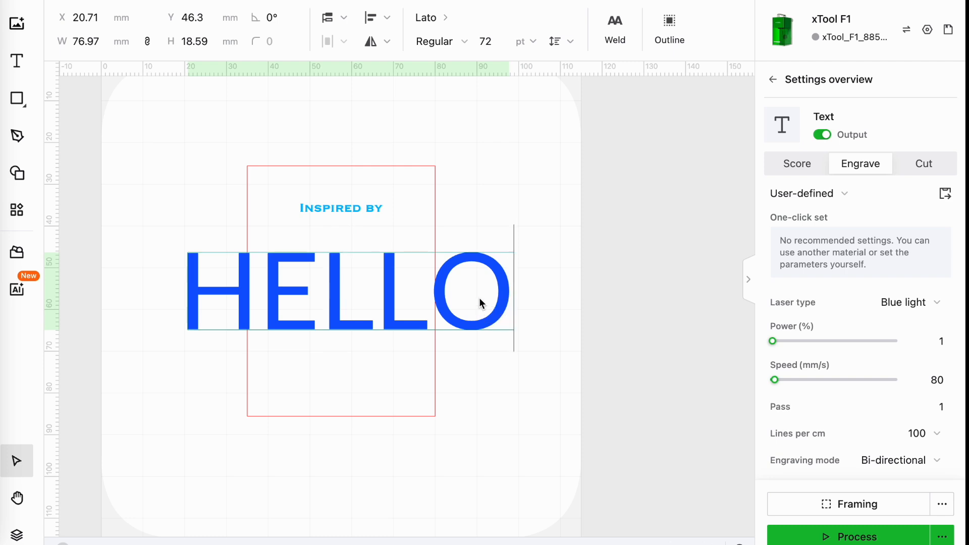
{"action": "key", "text": "BackSpace"}
{"action": "key", "text": "BackSpace"}
{"action": "key", "text": "BackSpace"}
{"action": "key", "text": "BackSpace"}
{"action": "key", "text": "BackSpace"}
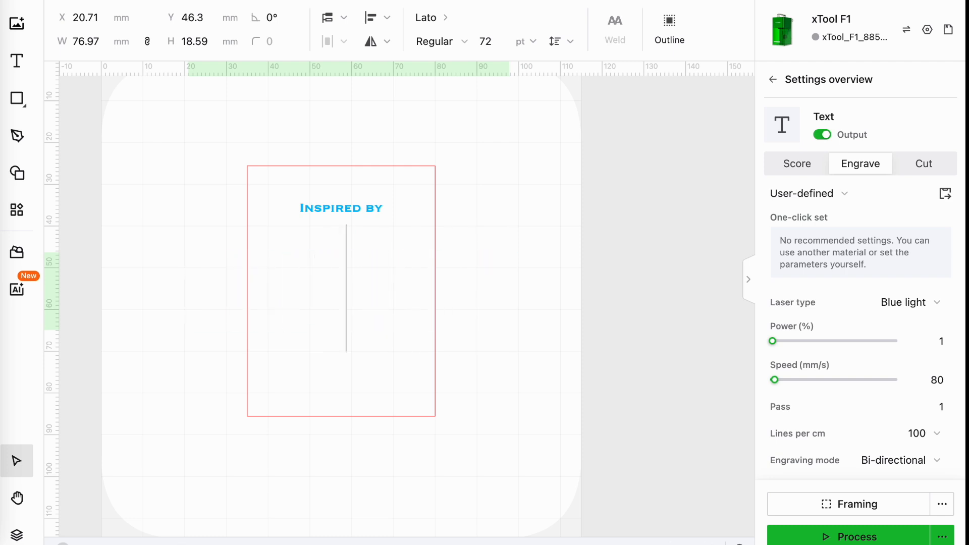
{"action": "type", "text": "Joy"}
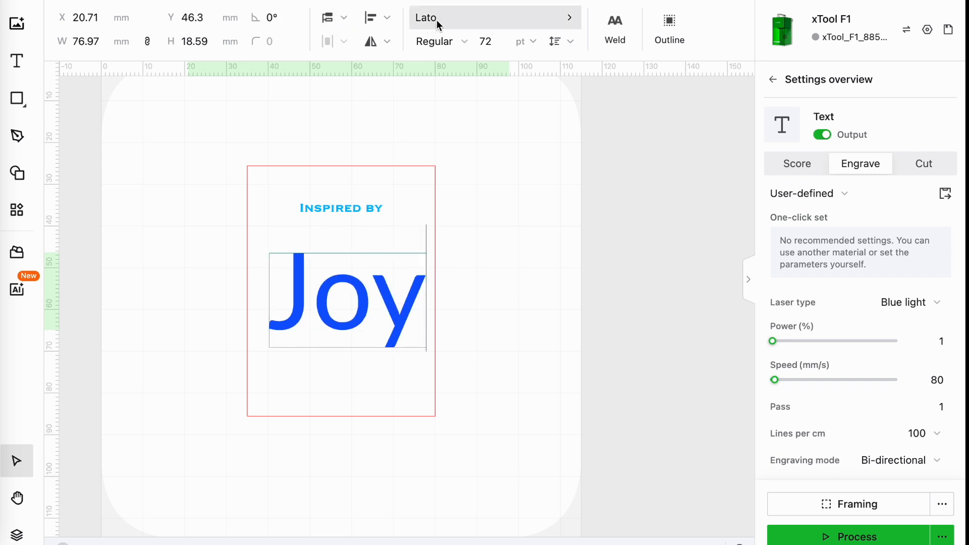
Change the "Joy" text's font to CG Downright Font.
{"action": "left_click", "coordinate": [569, 18]}
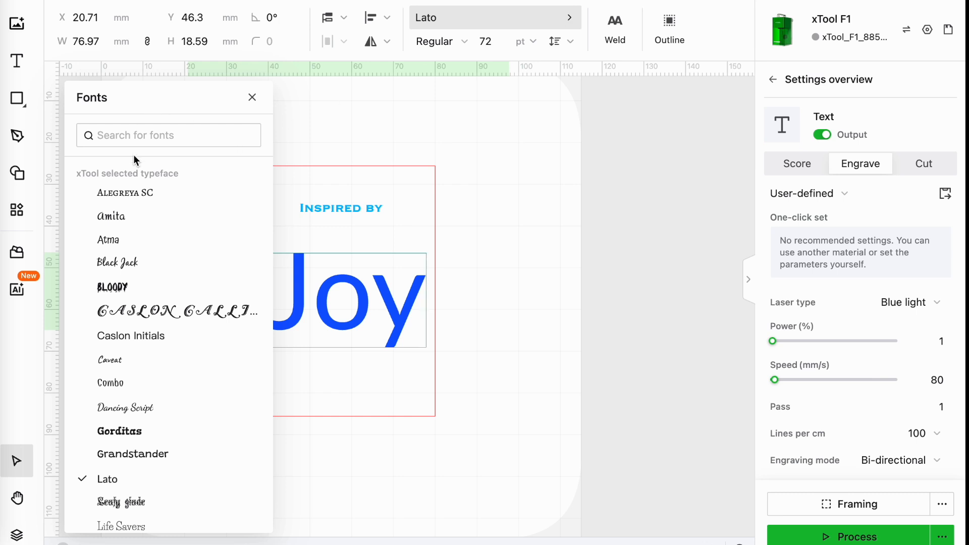
{"action": "left_click", "coordinate": [132, 137]}
{"action": "type", "text": "cg d"}
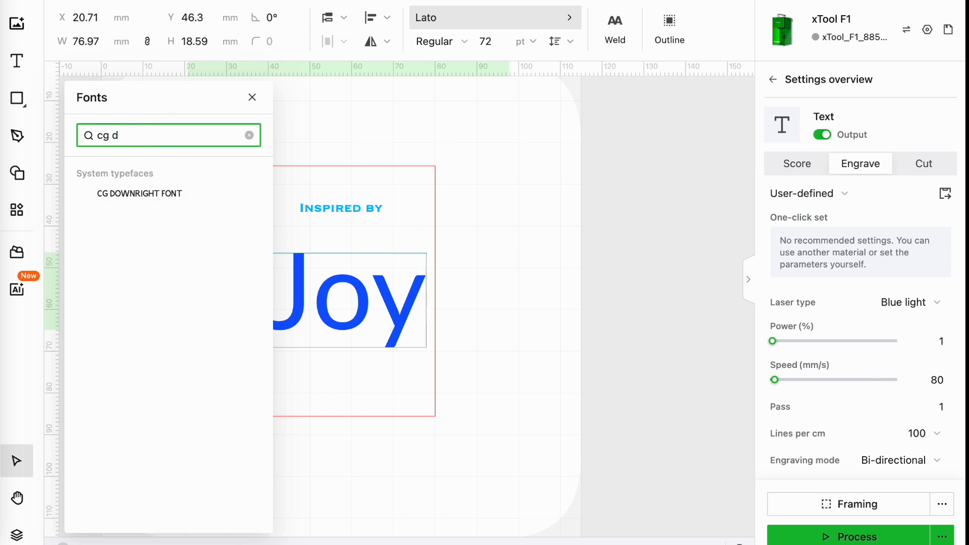
{"action": "left_click", "coordinate": [129, 194]}
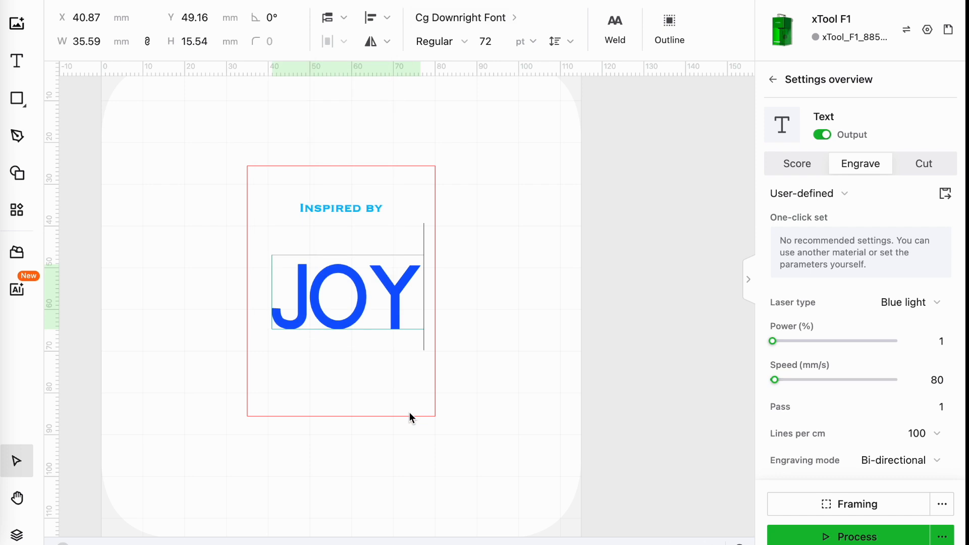
Shrink the JOY text to about 17 mm wide and place it directly beneath "Inspired by".
{"action": "left_click", "coordinate": [343, 316]}
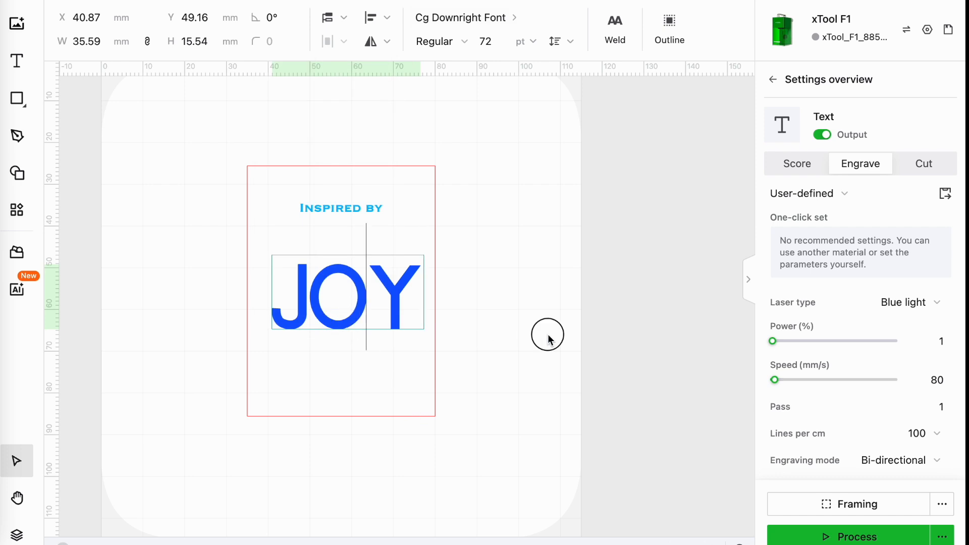
{"action": "key", "text": "Escape"}
{"action": "left_click_drag", "start_coordinate": [346, 297], "coordinate": [335, 255]}
{"action": "left_click_drag", "start_coordinate": [415, 294], "coordinate": [347, 251]}
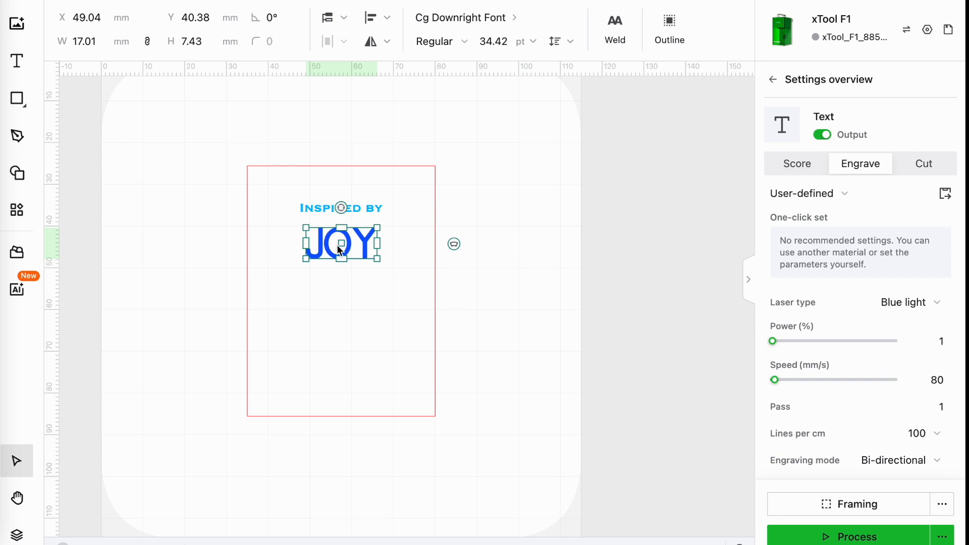
Align the JOY text, "Inspired by" and the red rectangle to a common horizontal center, and deselect them.
{"action": "left_click_drag", "start_coordinate": [212, 134], "coordinate": [484, 453]}
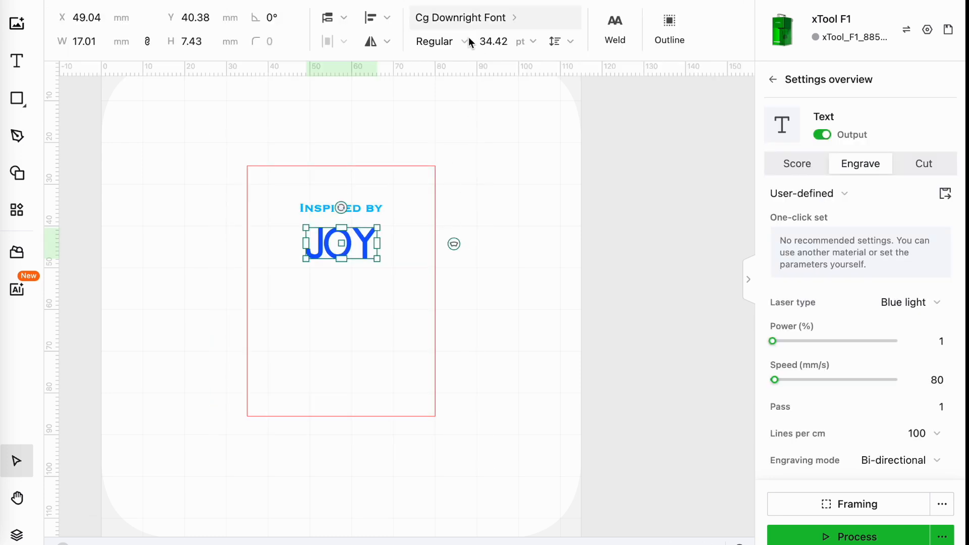
{"action": "left_click", "coordinate": [387, 20]}
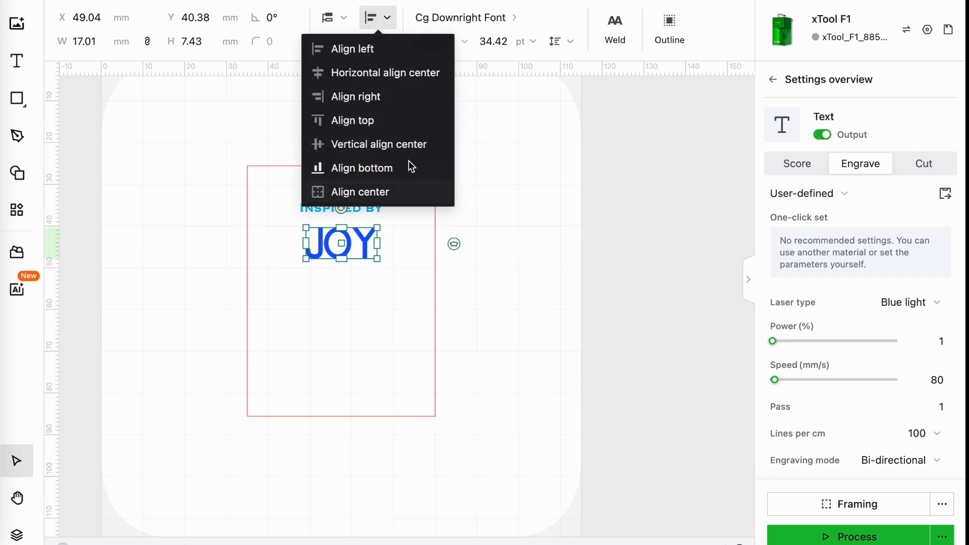
{"action": "left_click", "coordinate": [382, 78]}
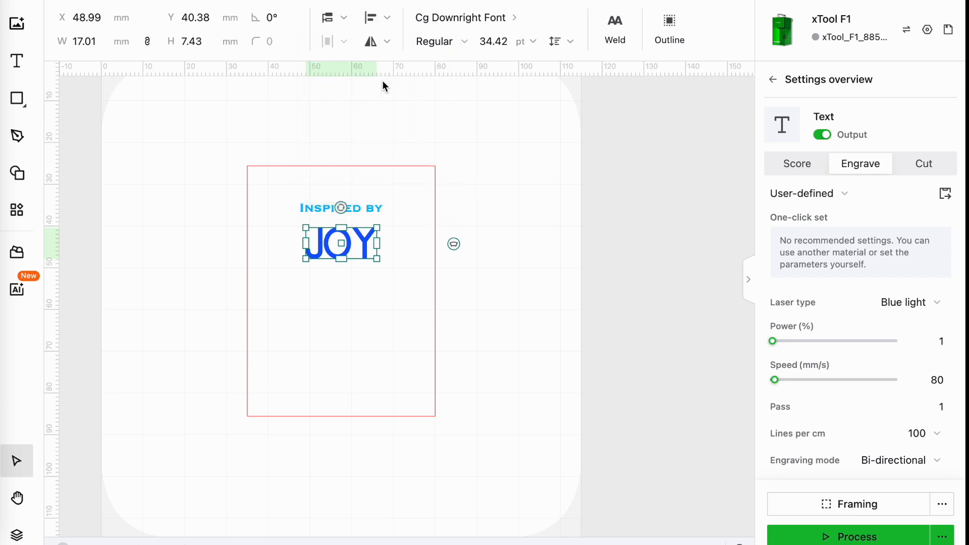
{"action": "left_click", "coordinate": [607, 352]}
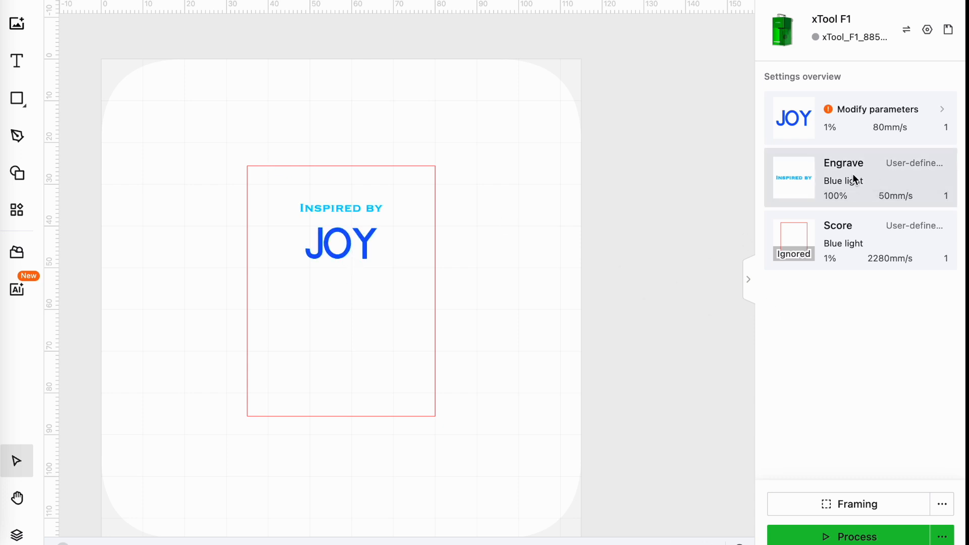
Apply the saved Glass engraving settings to the JOY text.
{"action": "left_click", "coordinate": [358, 253]}
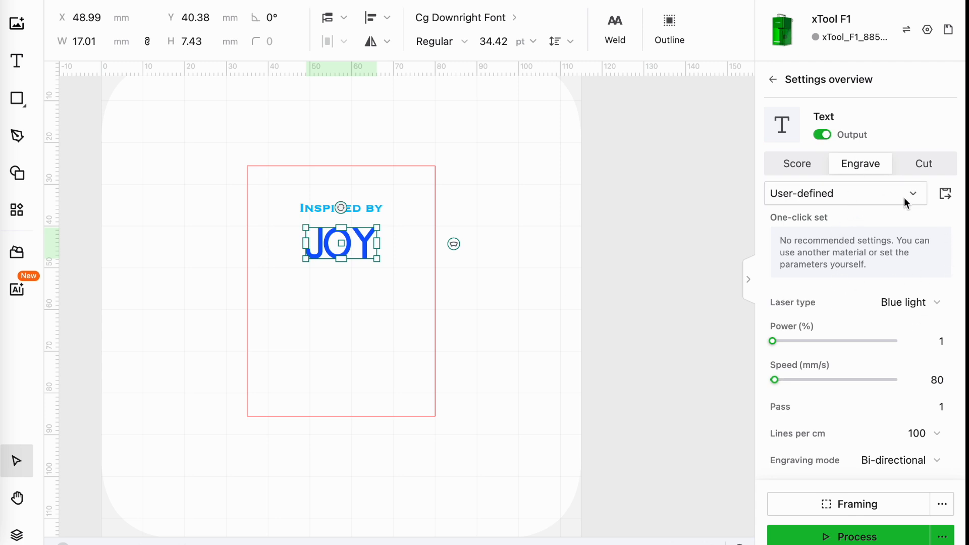
{"action": "left_click", "coordinate": [914, 195]}
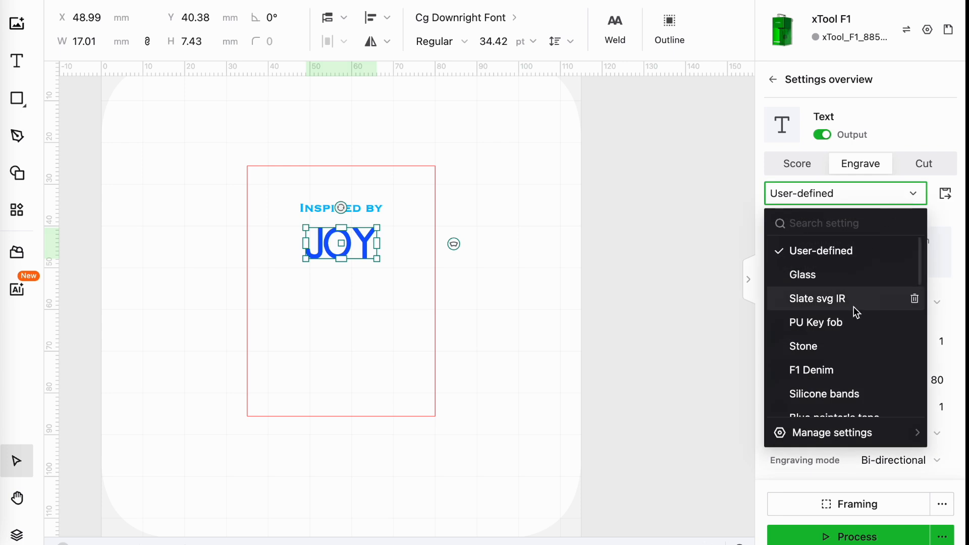
{"action": "left_click", "coordinate": [817, 286]}
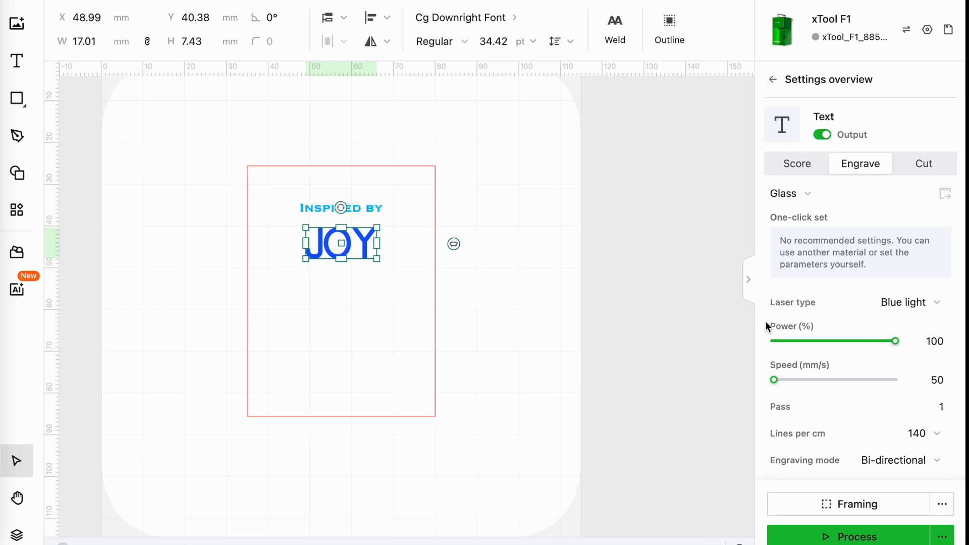
{"action": "scroll", "coordinate": [715, 273], "scroll_direction": "down", "scroll_amount": 3}
{"action": "scroll", "coordinate": [715, 274], "scroll_direction": "up", "scroll_amount": 3}
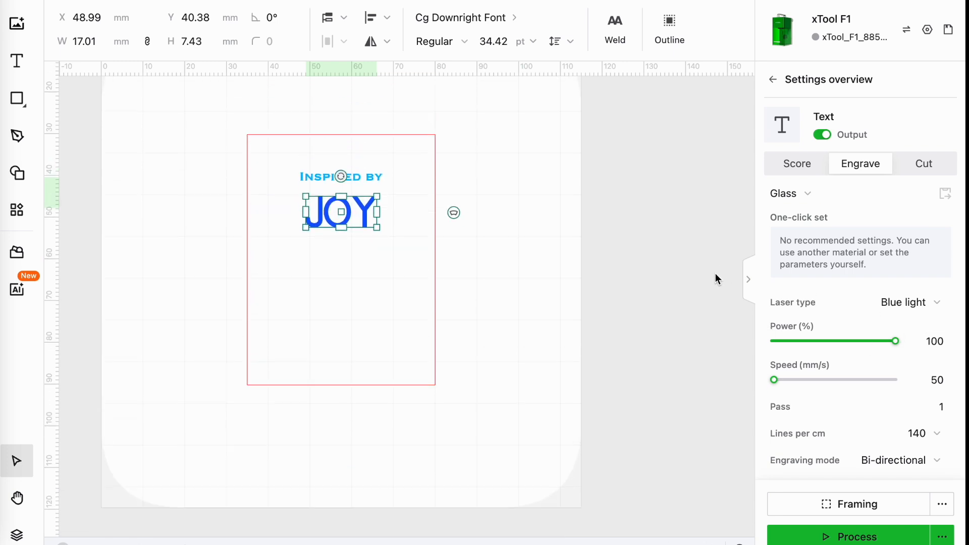